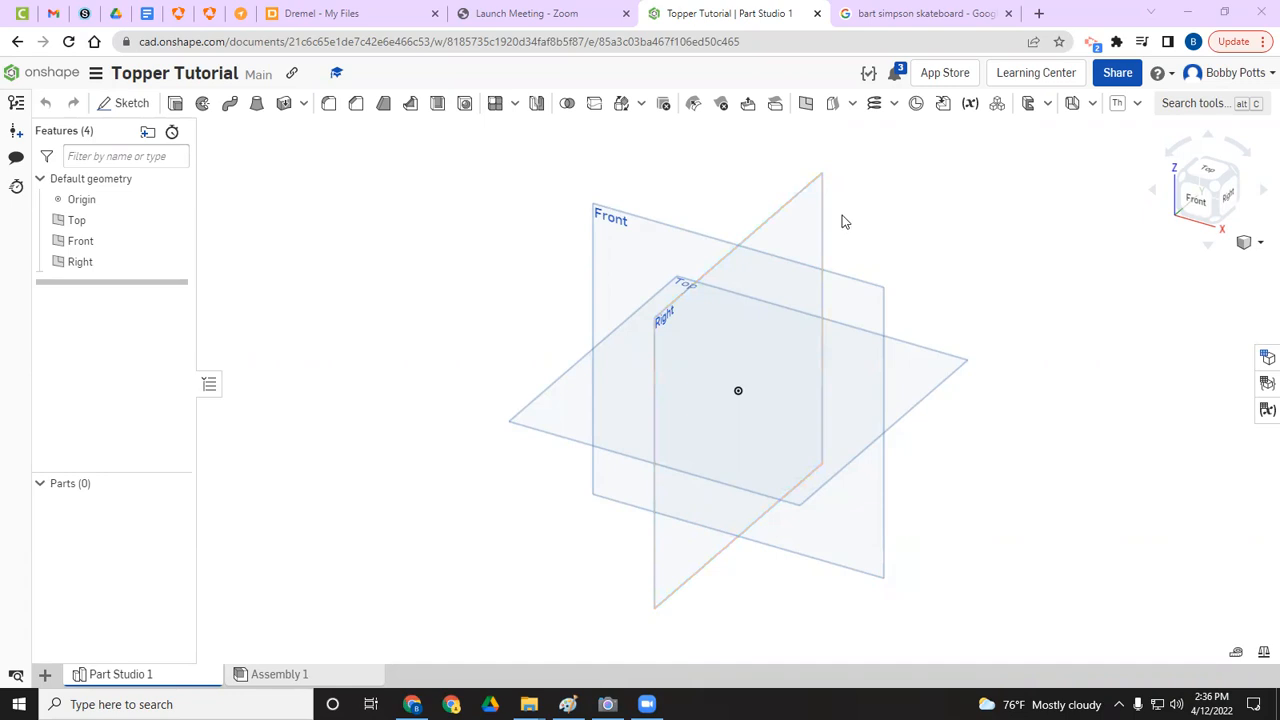
# - Examine the Bart Simpson skateboard picture in the image search results, and return to the Topper Tutorial part studio
pyautogui.click(902, 18)
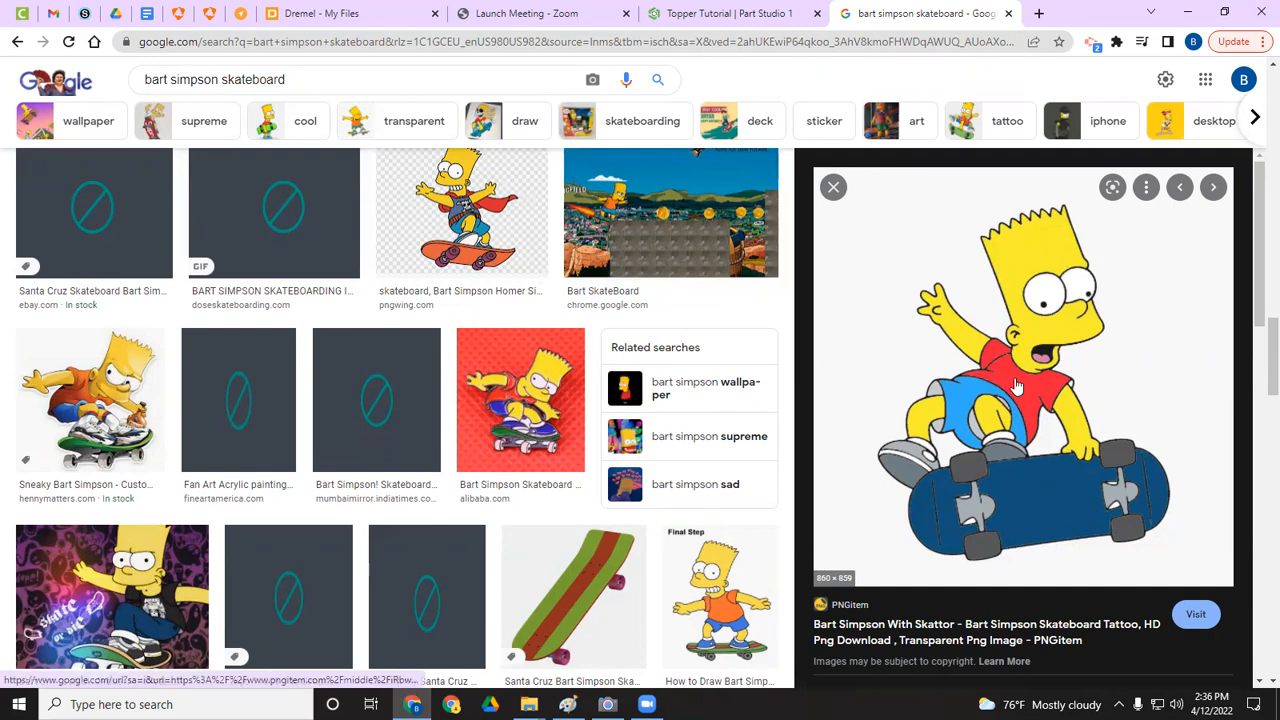
pyautogui.click(712, 16)
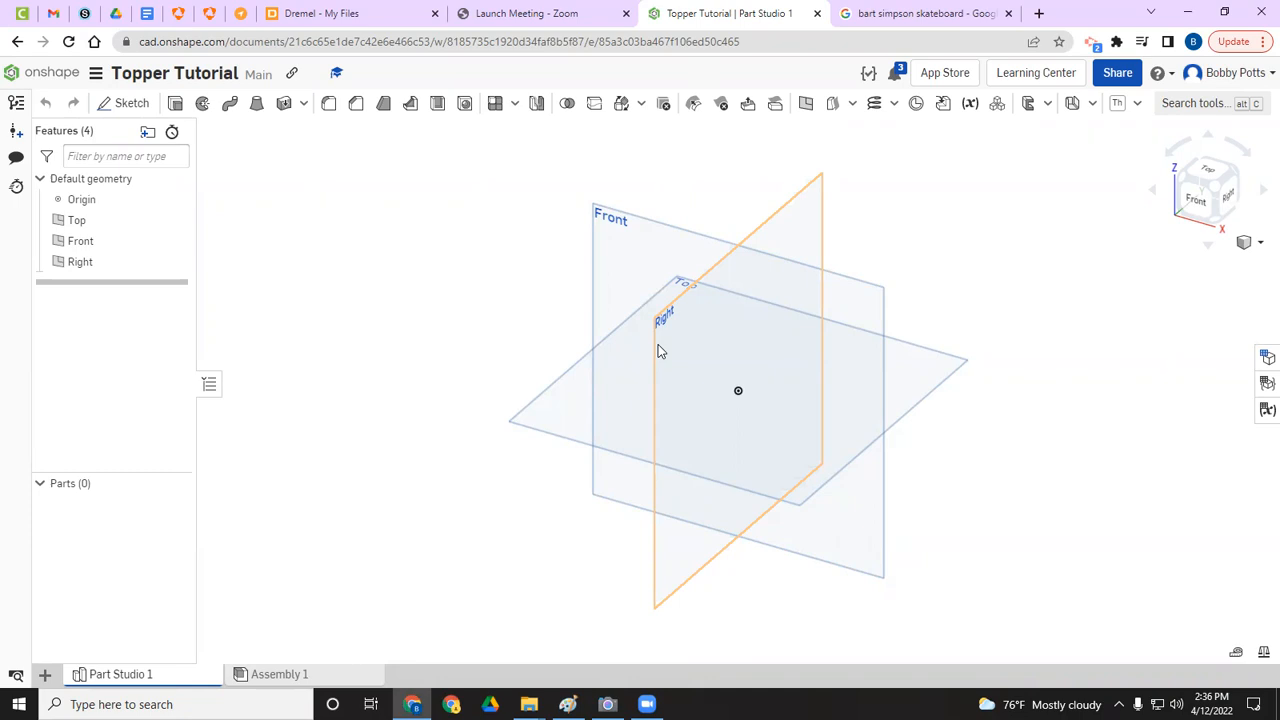
# - Start a sketch on the Top plane and look at it straight from above
pyautogui.click(136, 104)
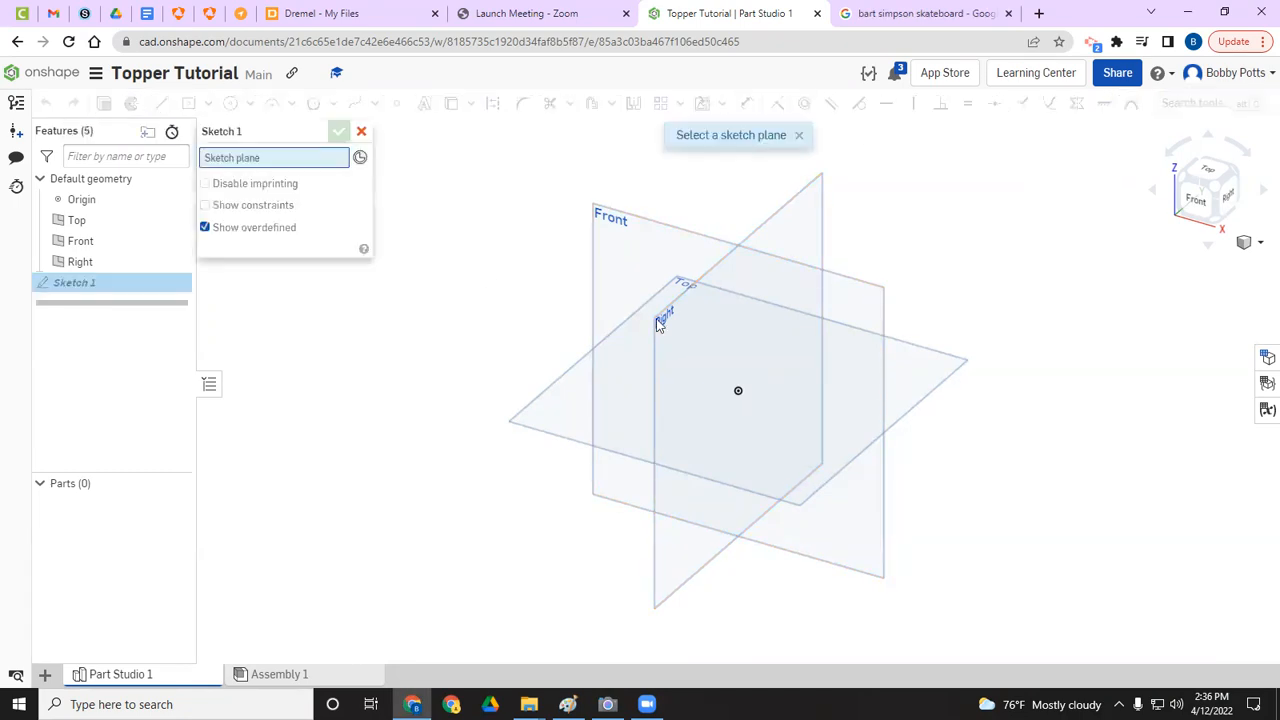
pyautogui.click(610, 283)
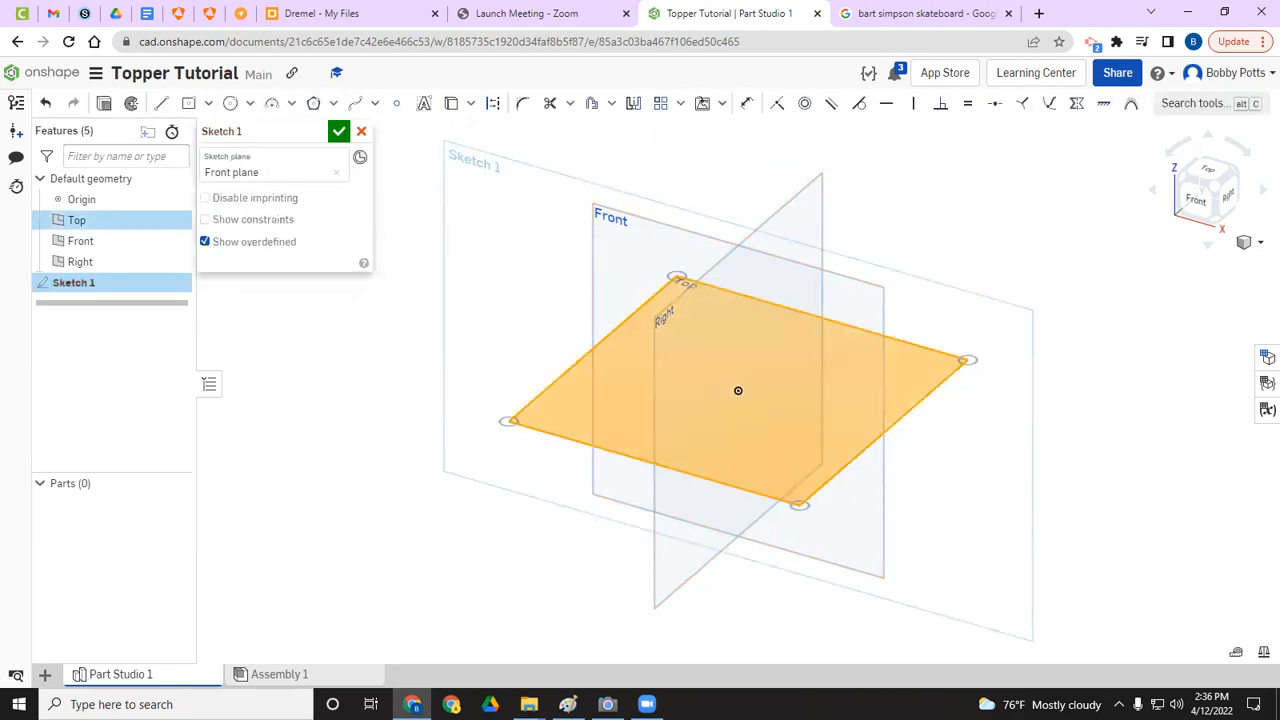
pyautogui.click(336, 172)
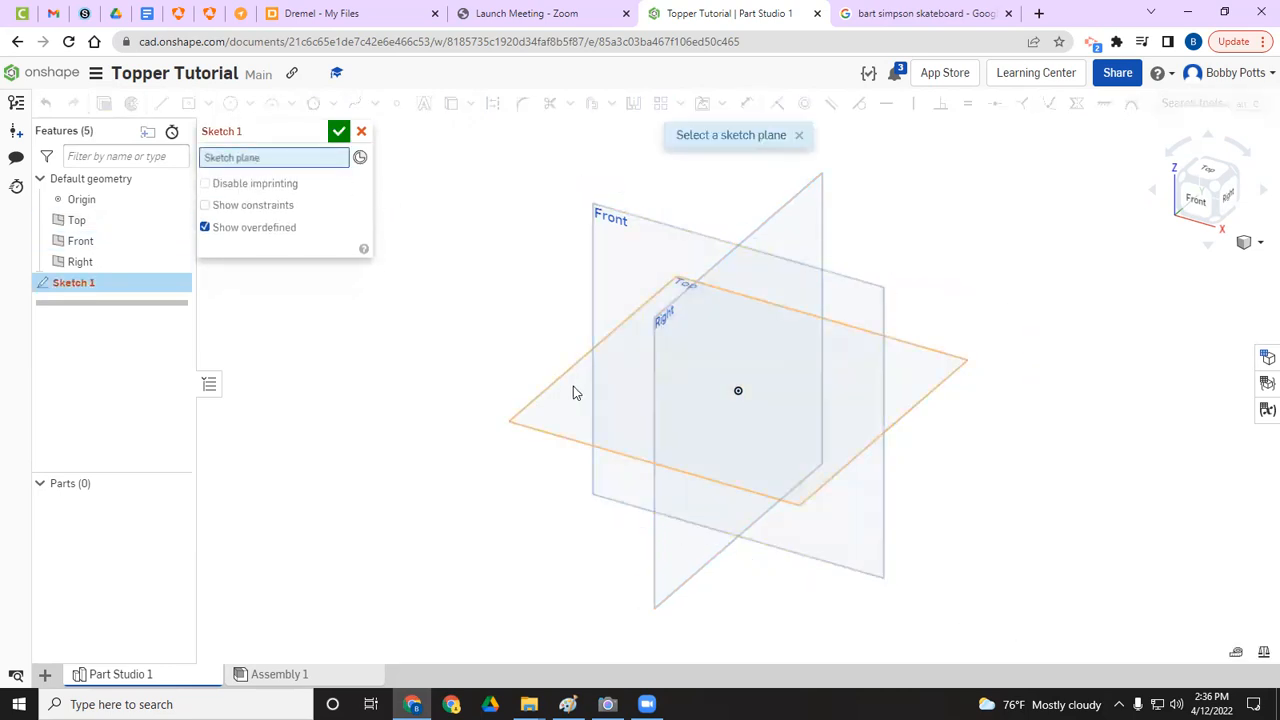
pyautogui.click(573, 396)
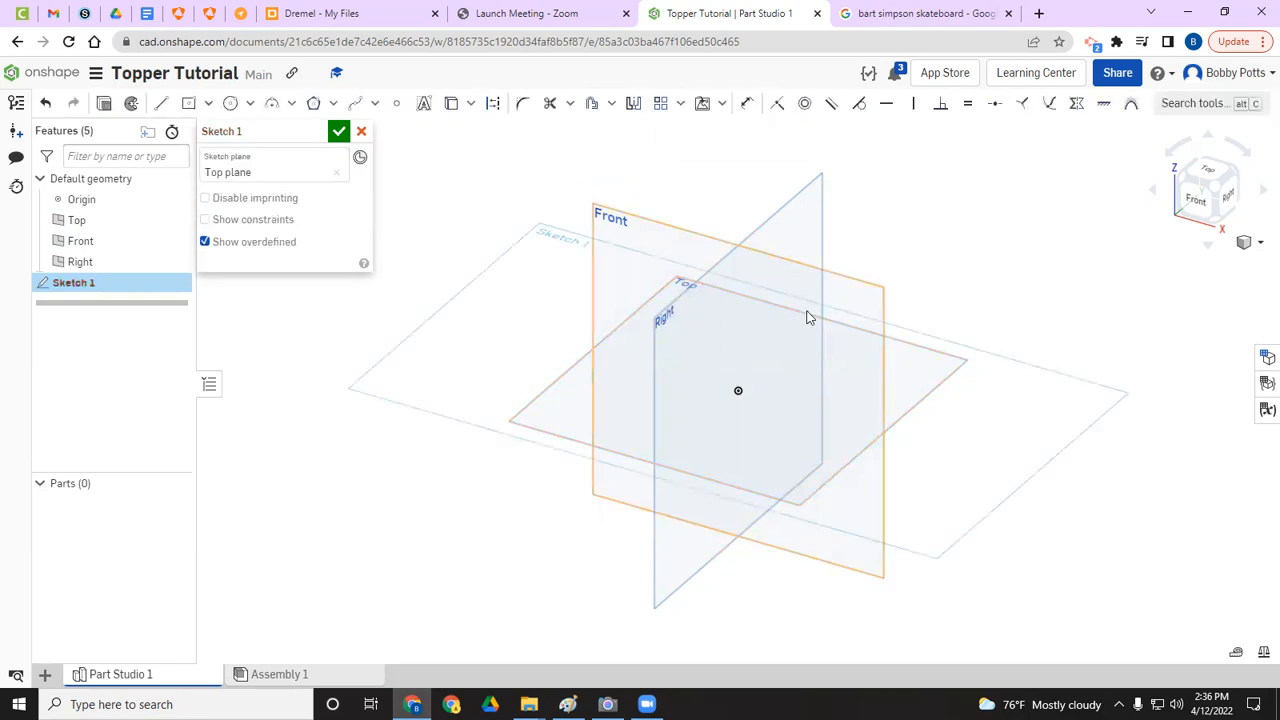
pyautogui.click(1208, 170)
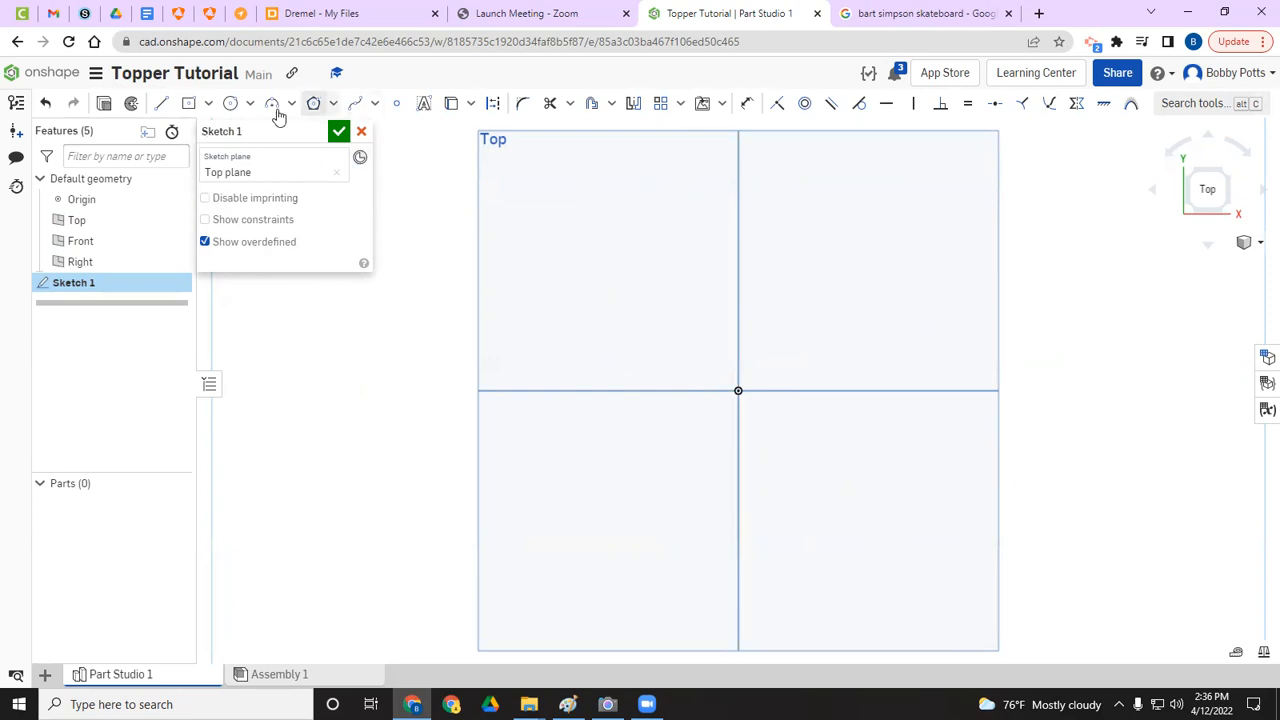
# - Draw a centre-point rectangle about 3.04 wide and 3.82 high, centred on the origin
pyautogui.click(188, 105)
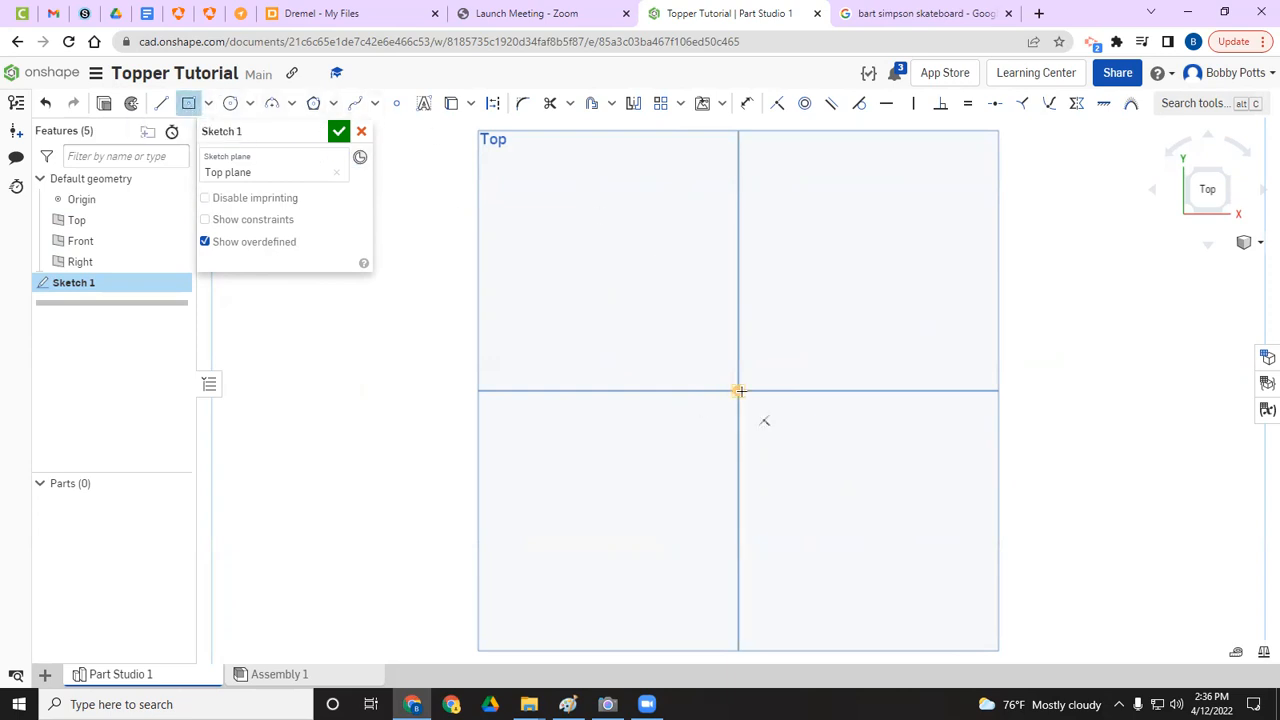
pyautogui.click(738, 391)
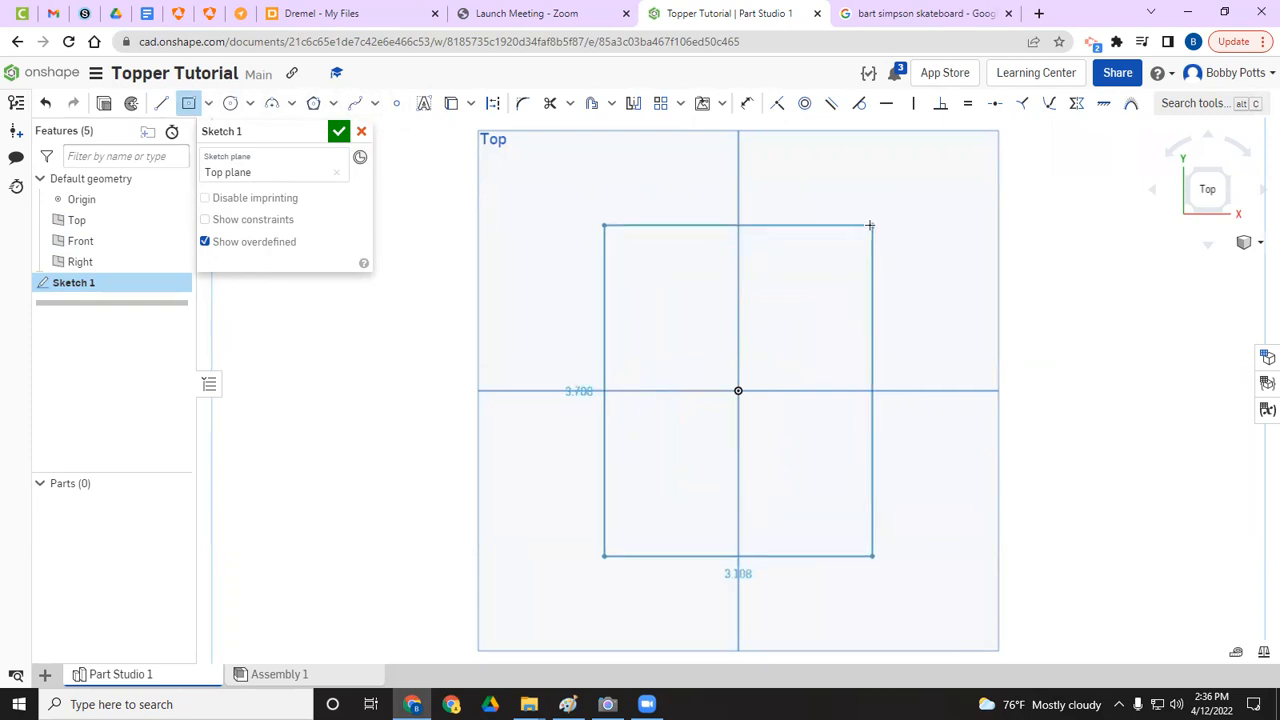
pyautogui.click(870, 225)
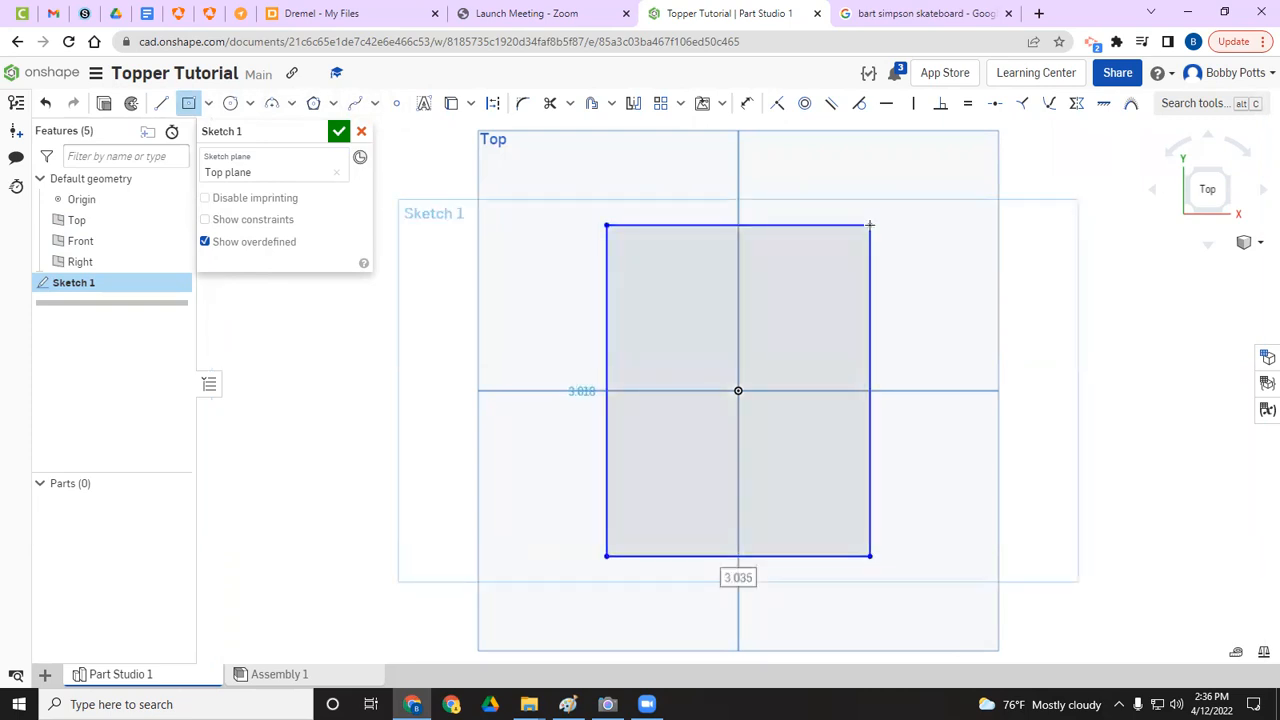
# - Set the rectangle's height and width to 3 each and finish the sketch
pyautogui.doubleClick(578, 391)
pyautogui.write('3')
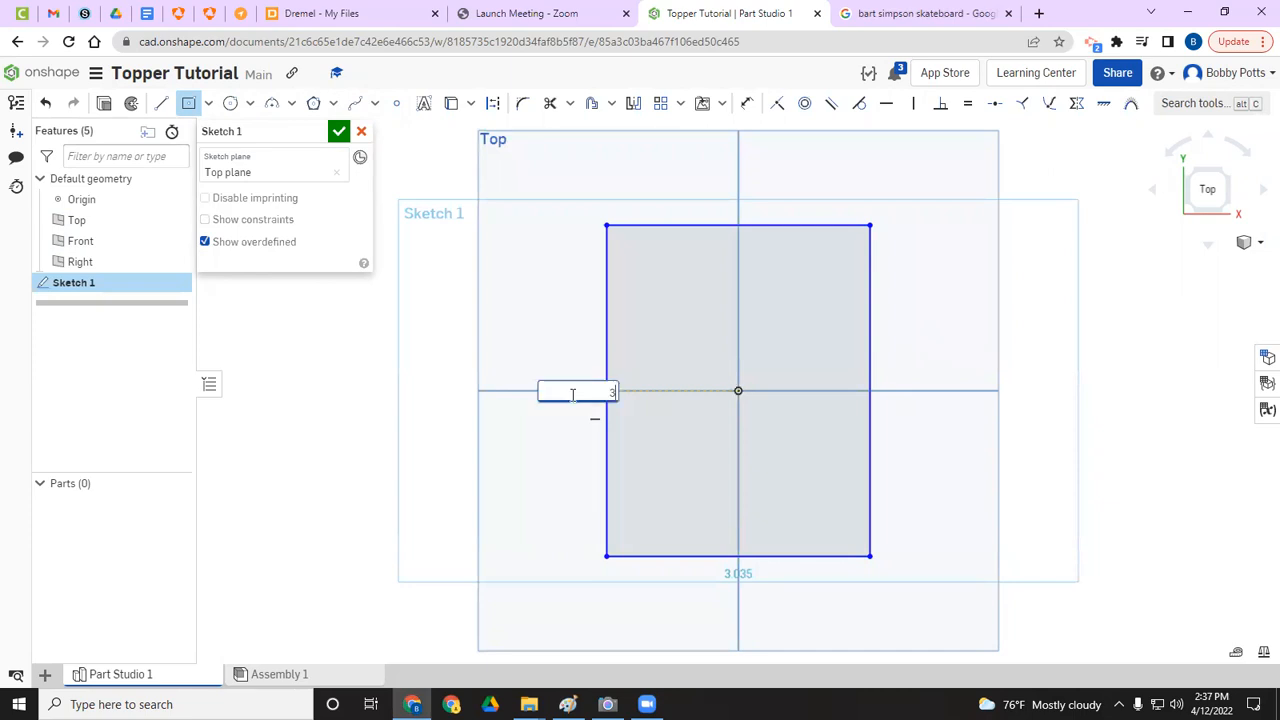
pyautogui.press('Return')
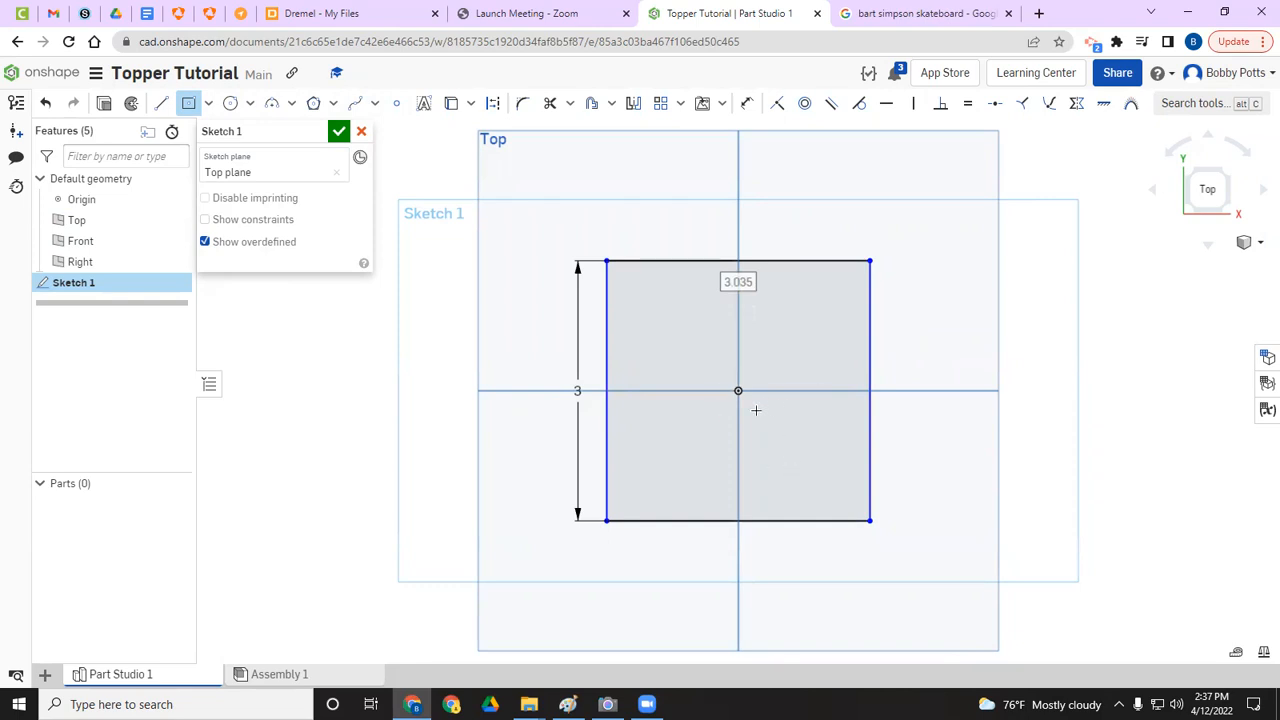
pyautogui.write('3')
pyautogui.press('Return')
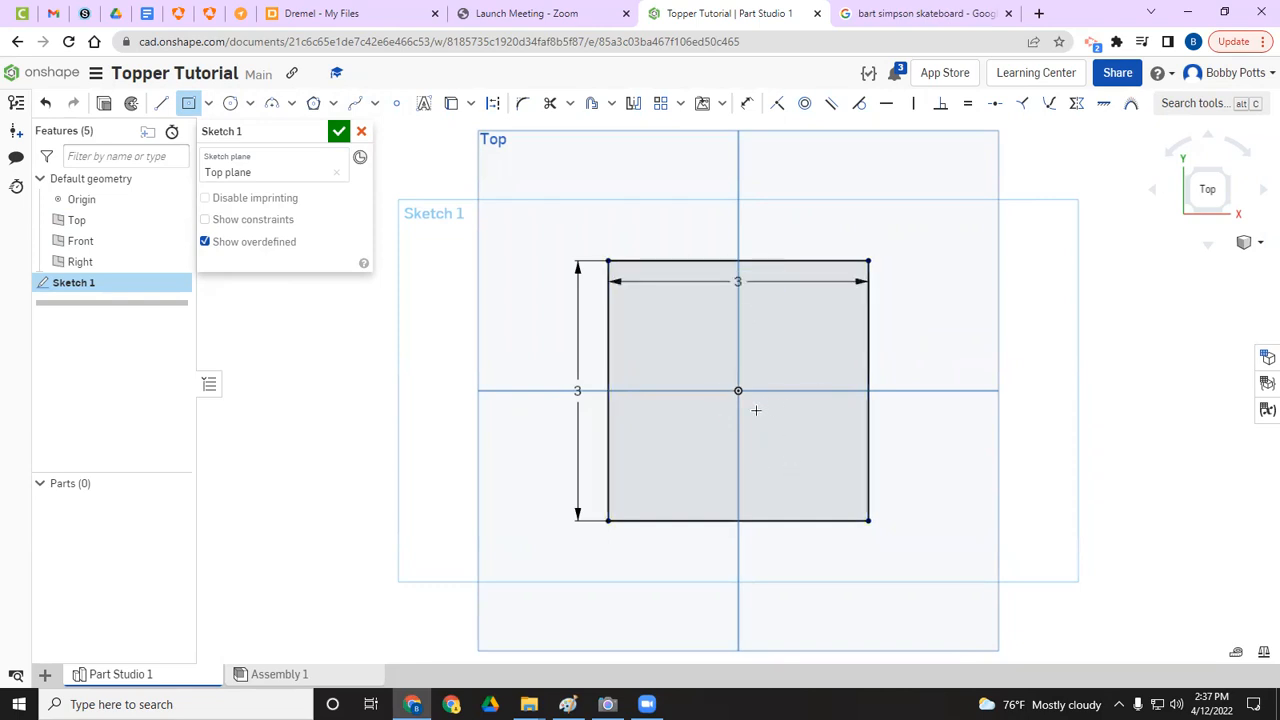
pyautogui.click(340, 132)
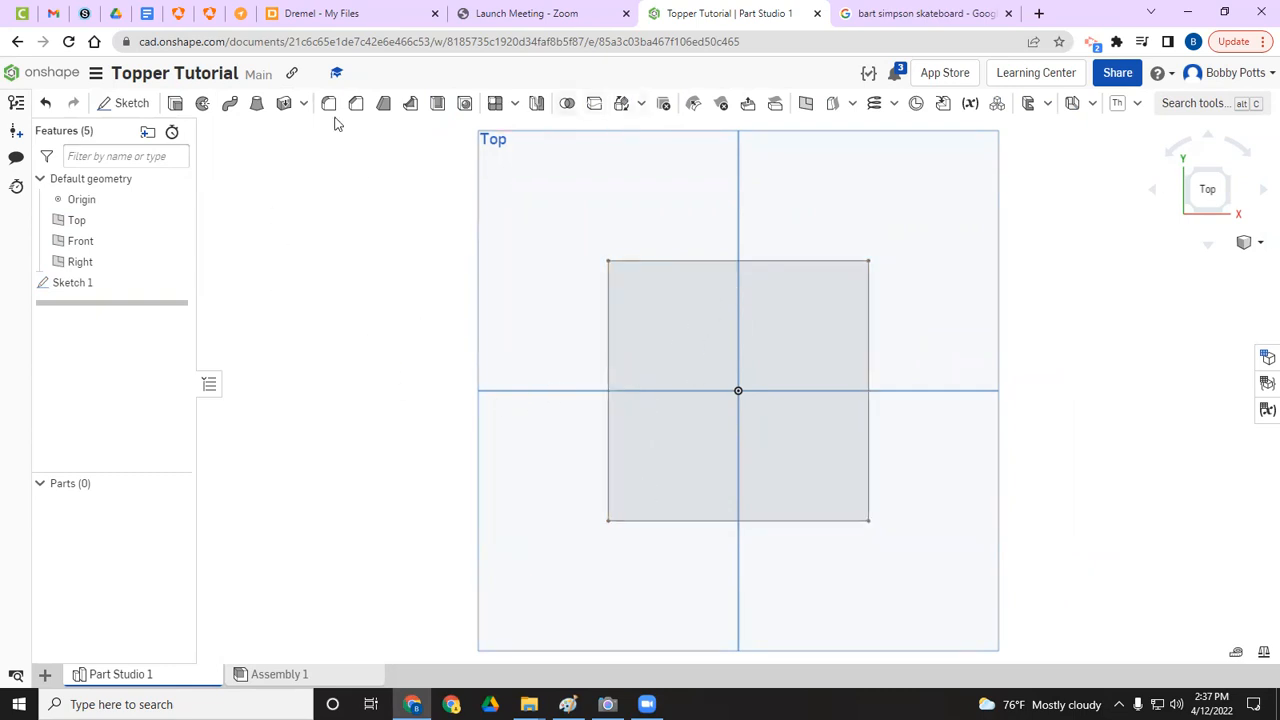
# - Start a sketch on the square's face and import the image file Bart Simpson from the Downloads folder
pyautogui.click(133, 103)
pyautogui.click(669, 320)
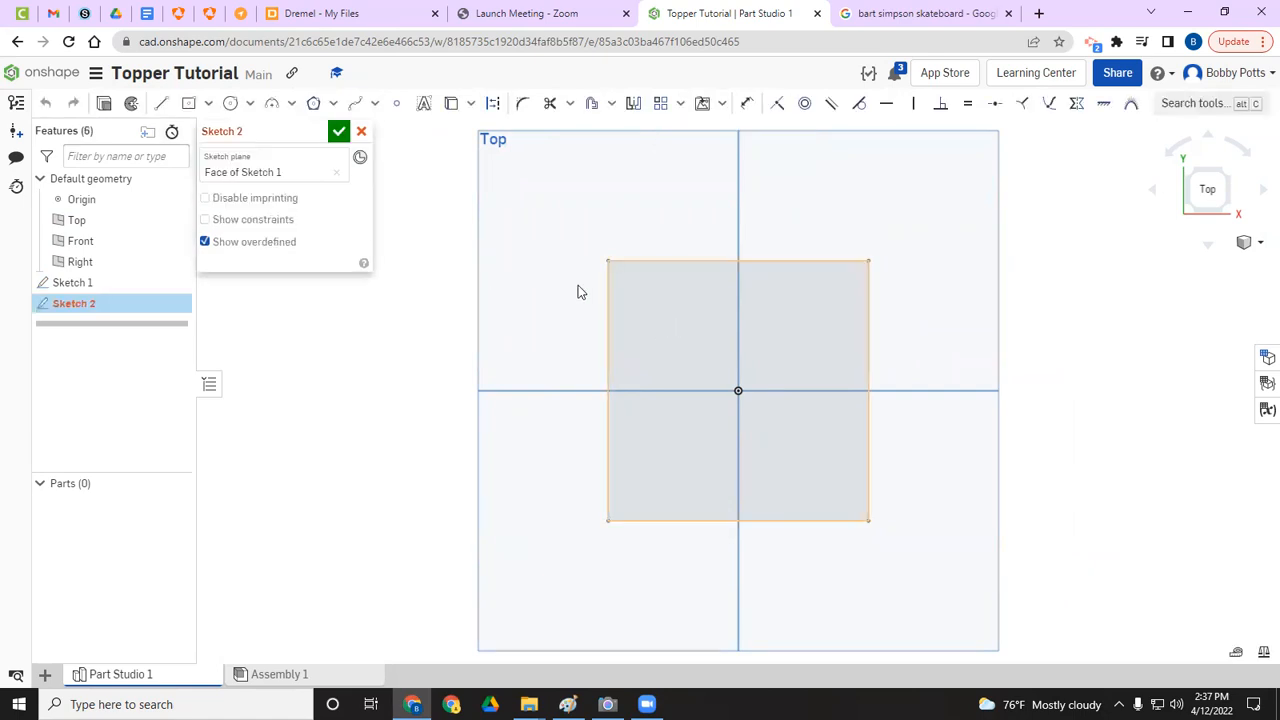
pyautogui.click(720, 103)
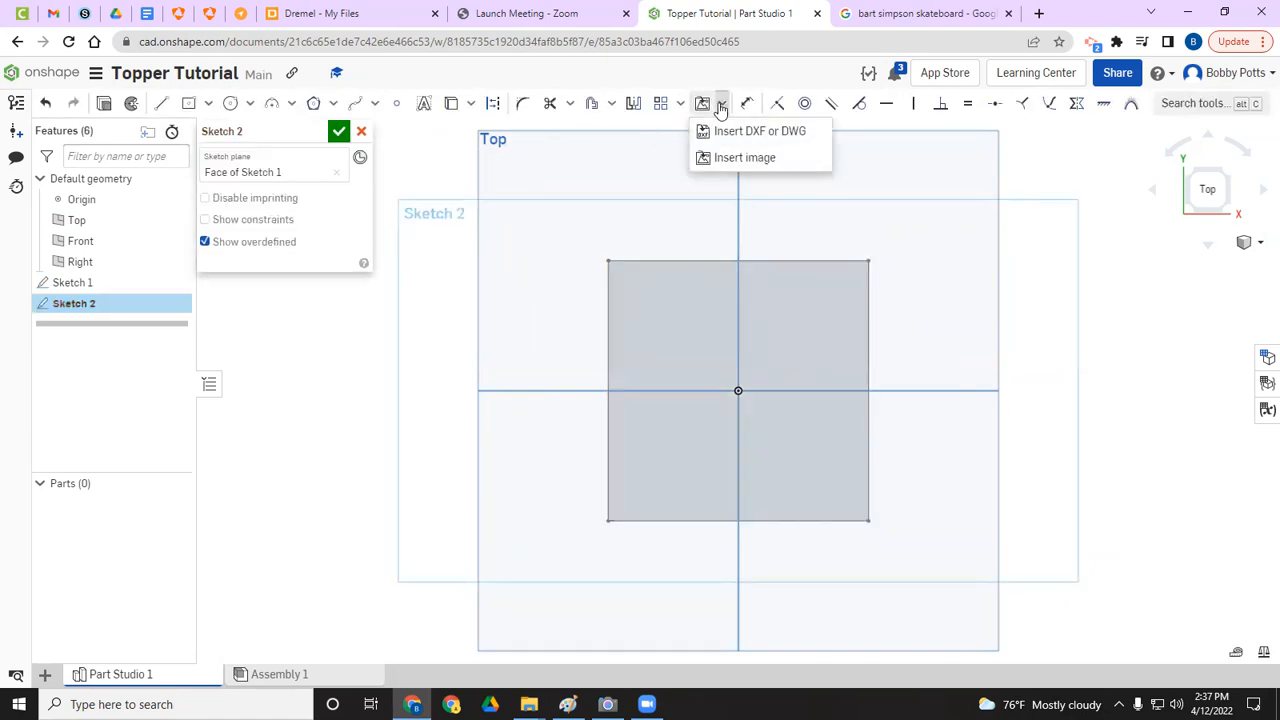
pyautogui.click(720, 157)
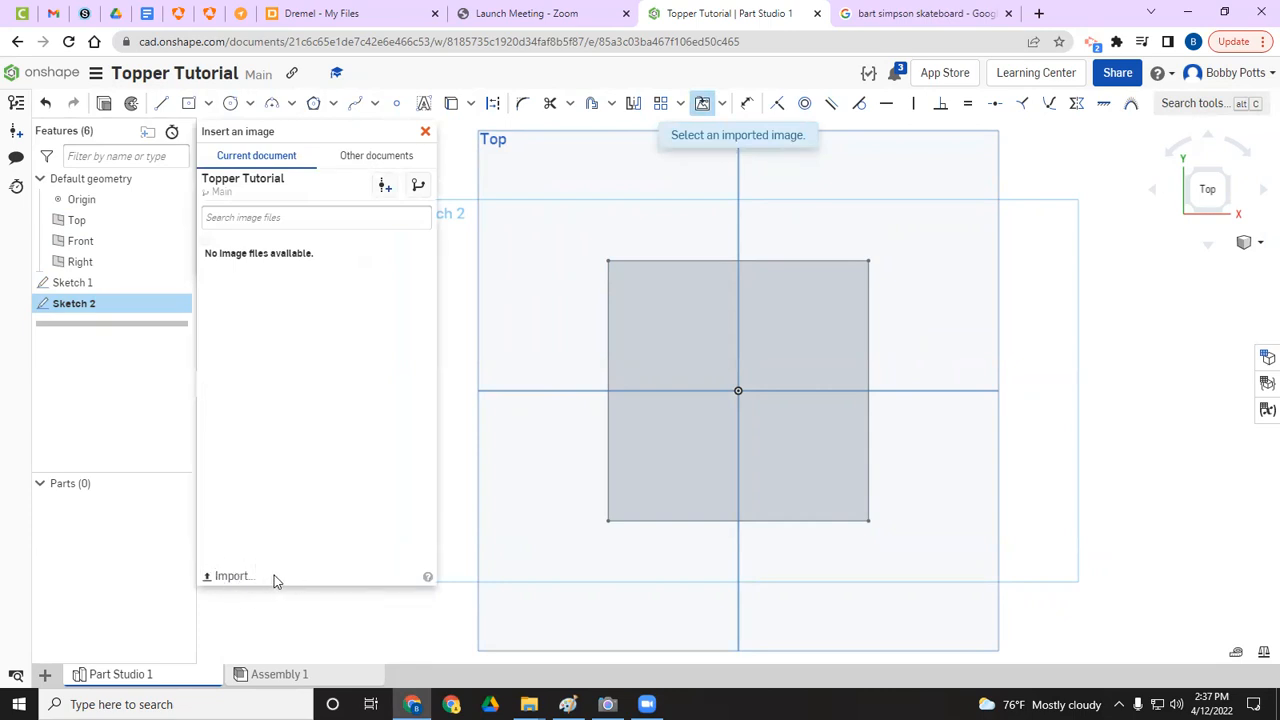
pyautogui.click(245, 578)
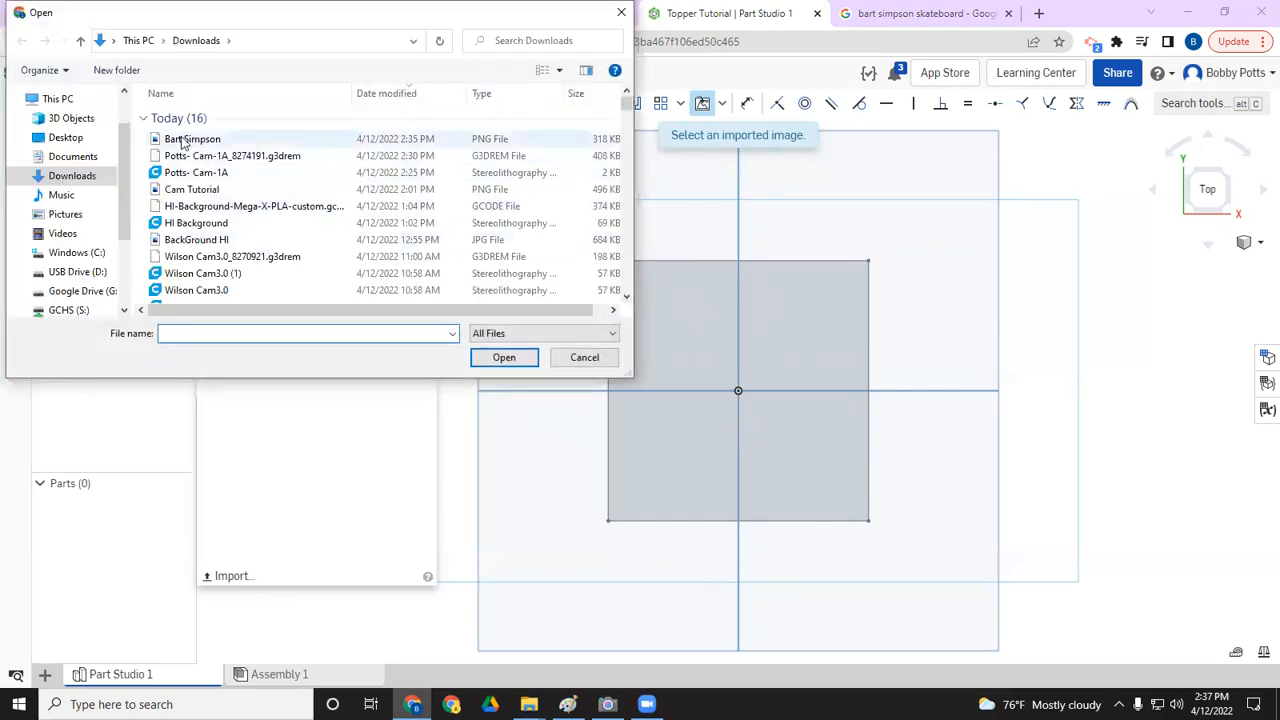
pyautogui.doubleClick(183, 143)
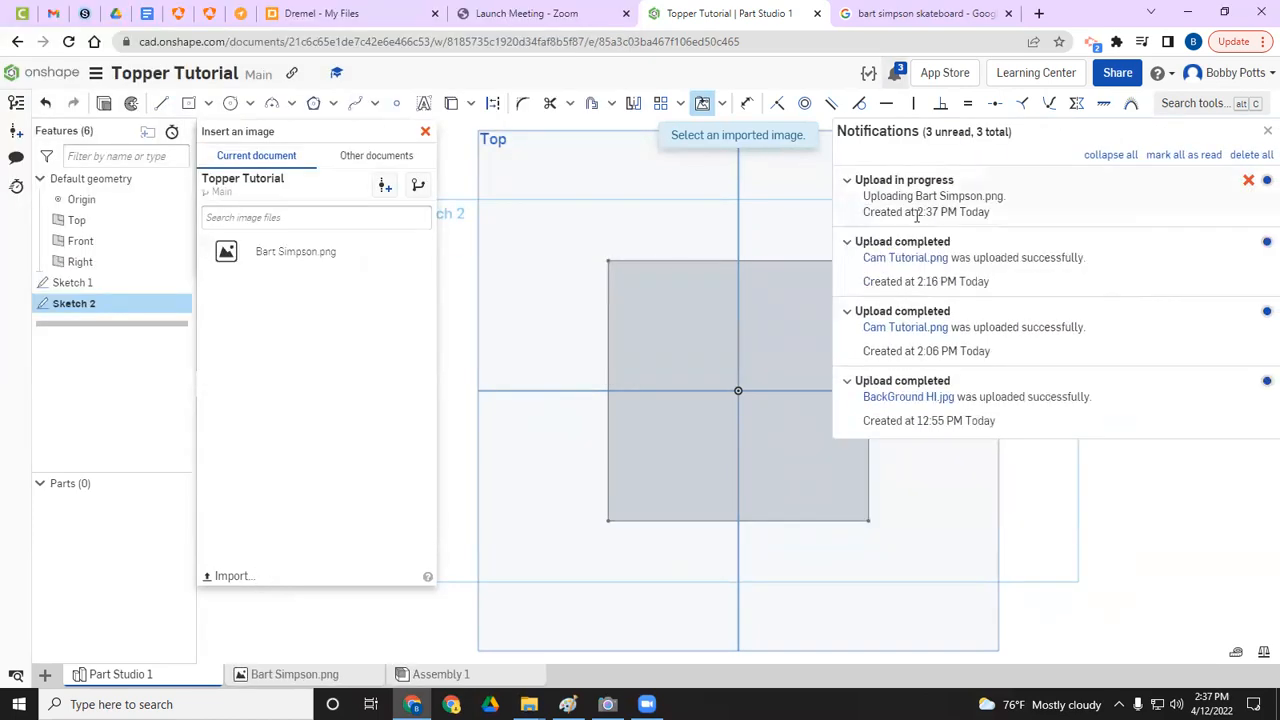
pyautogui.click(1265, 131)
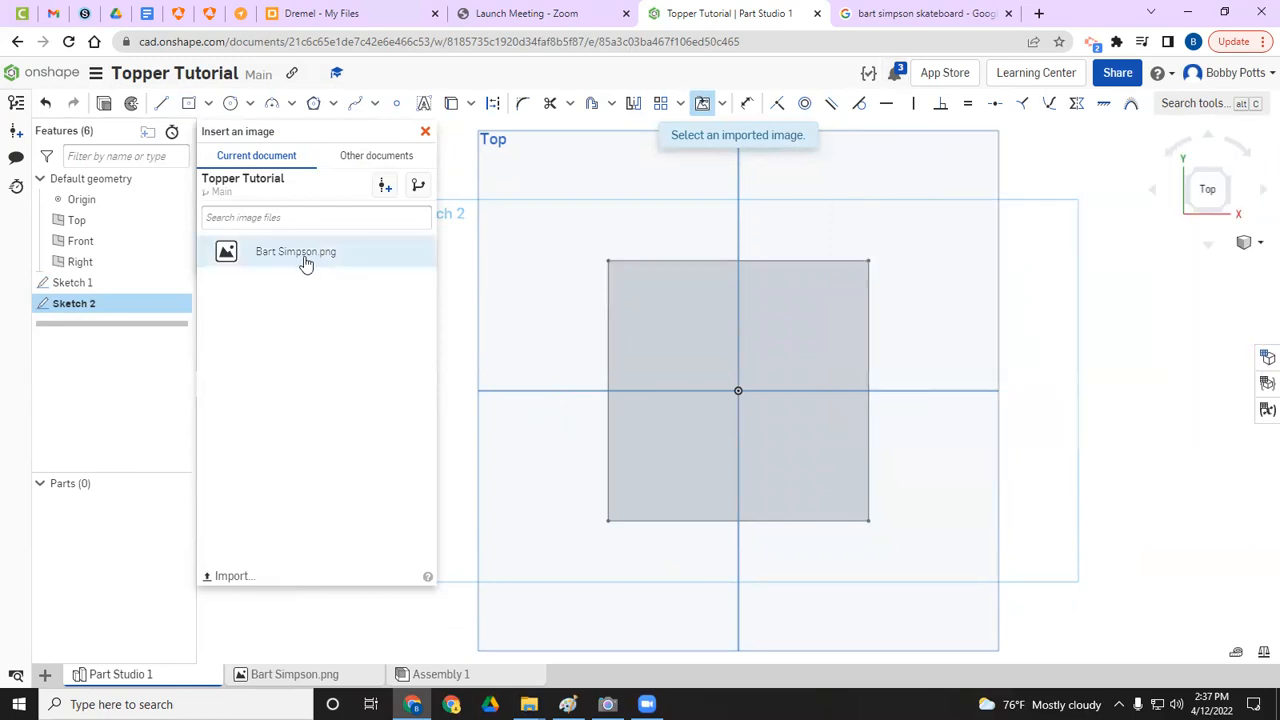
# - Place Bart Simpson.png from the square's lower-left corner, slightly larger than the square so the figure fills it, and finish the sketch
pyautogui.click(240, 257)
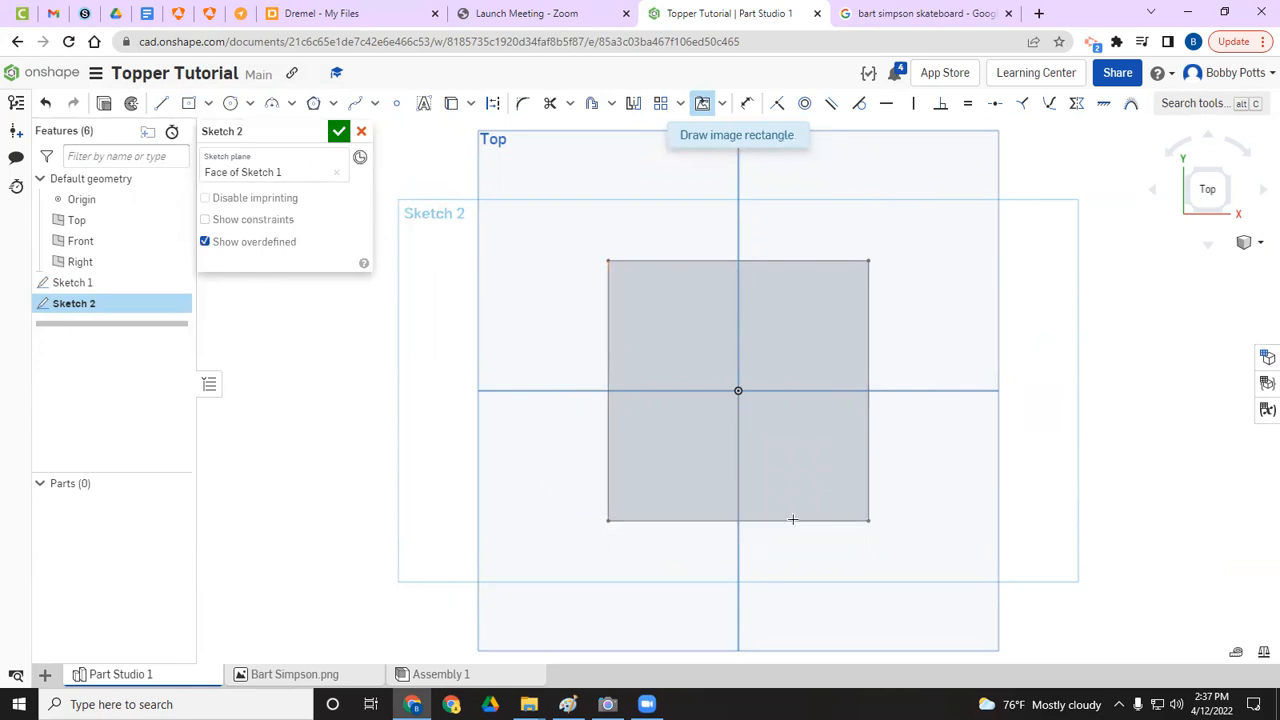
pyautogui.click(608, 521)
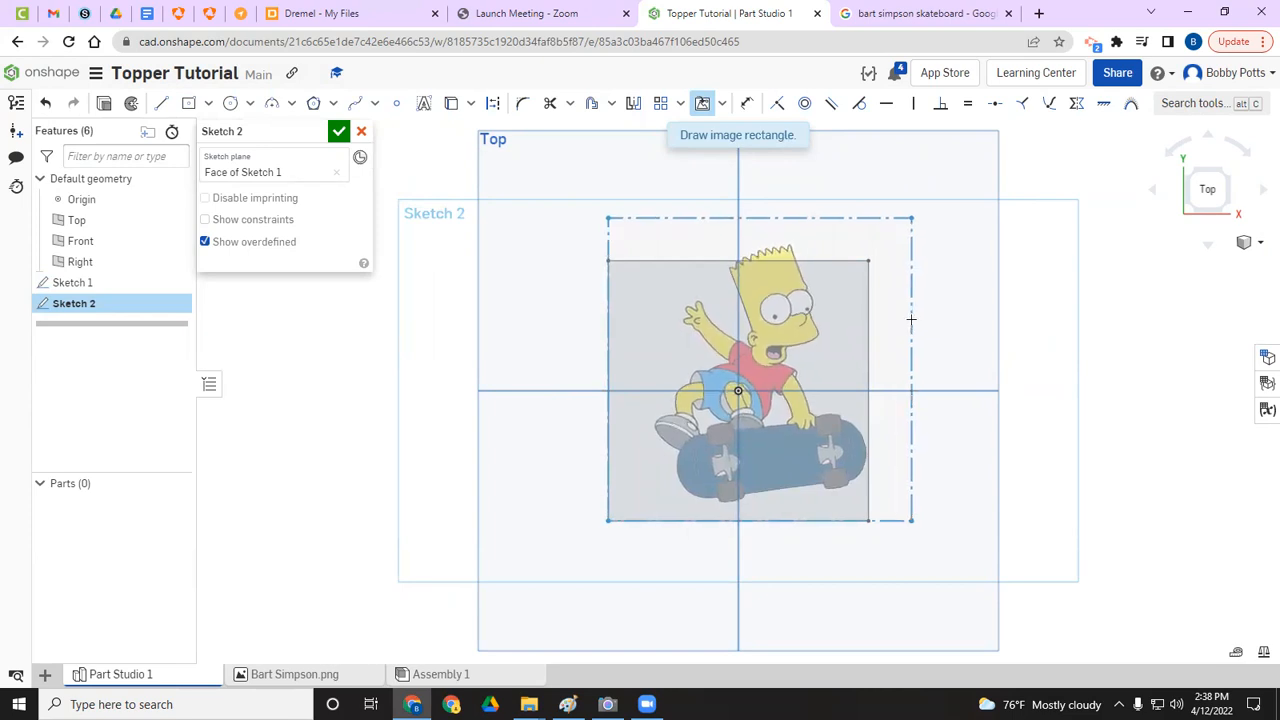
pyautogui.click(912, 320)
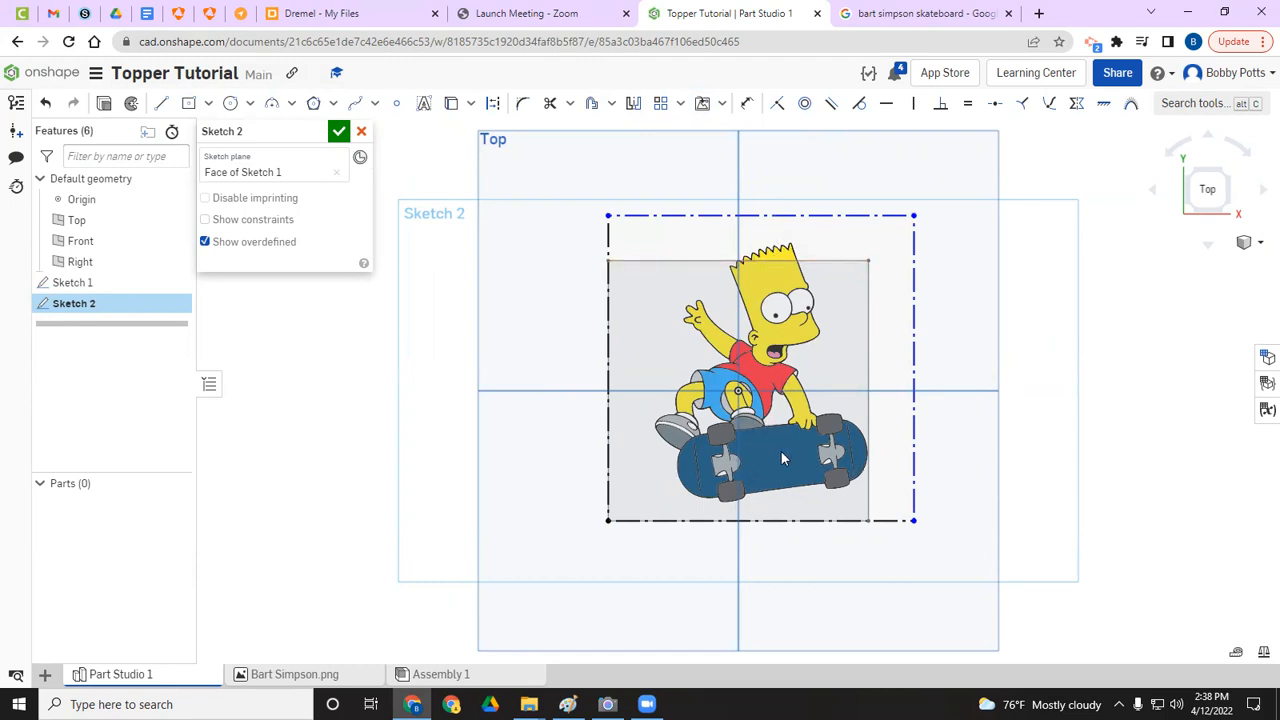
pyautogui.click(339, 133)
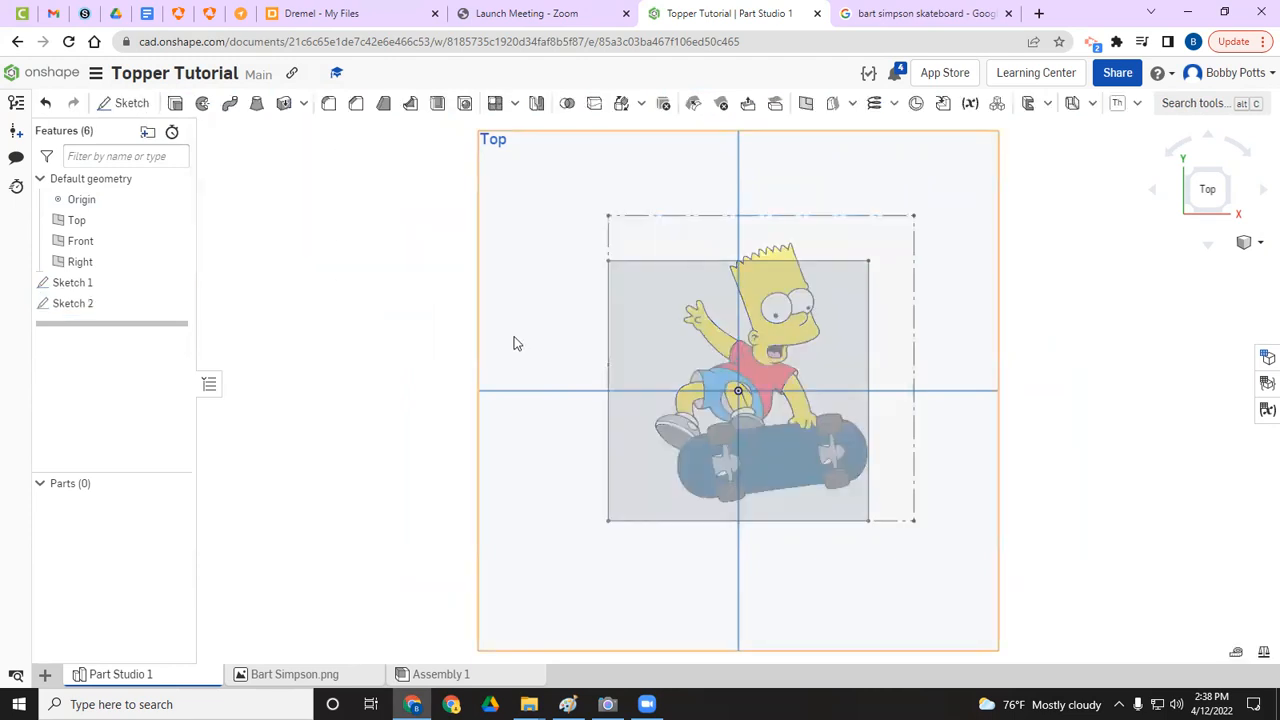
# - Hide the square's sketch and start a new sketch on the Top plane
pyautogui.click(175, 285)
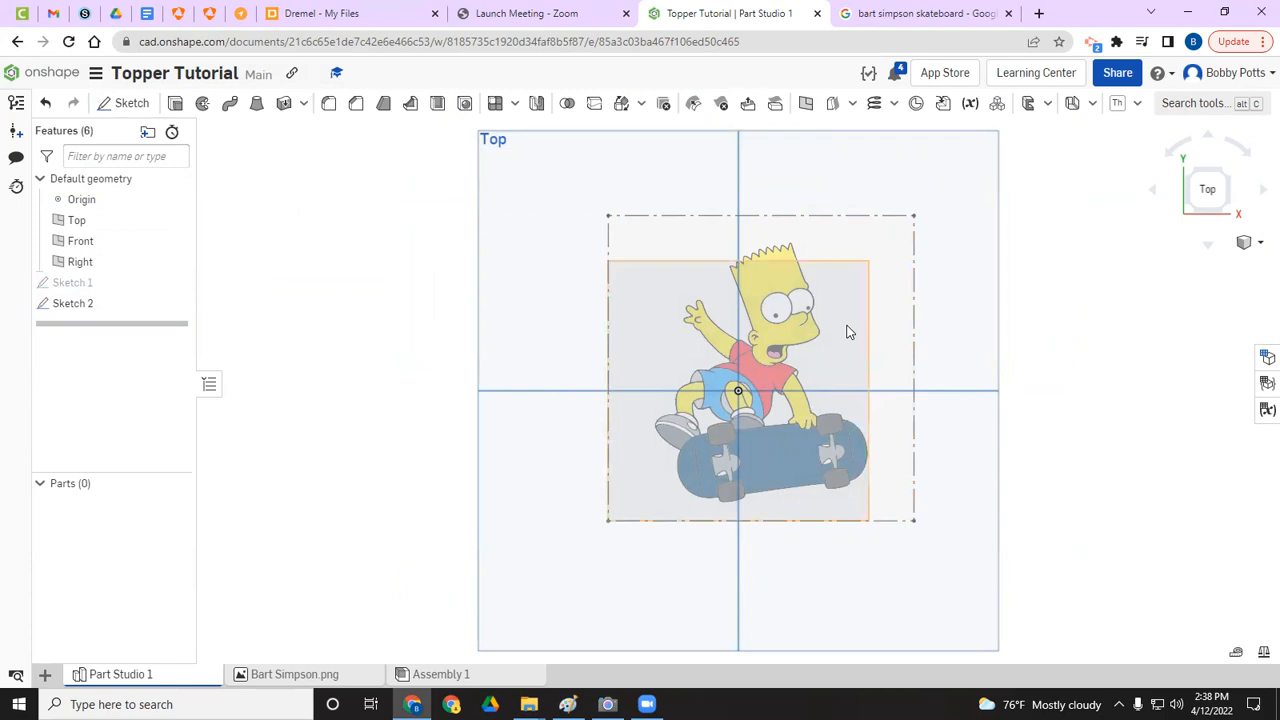
pyautogui.click(125, 103)
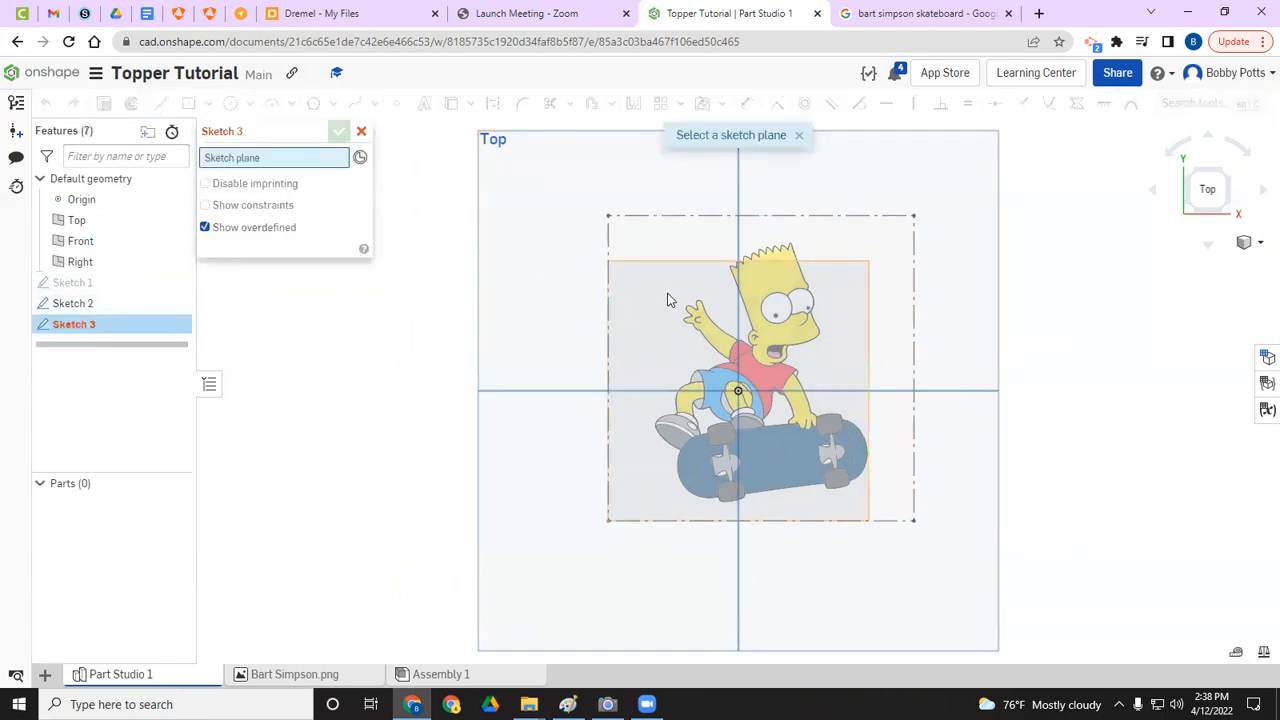
pyautogui.click(573, 297)
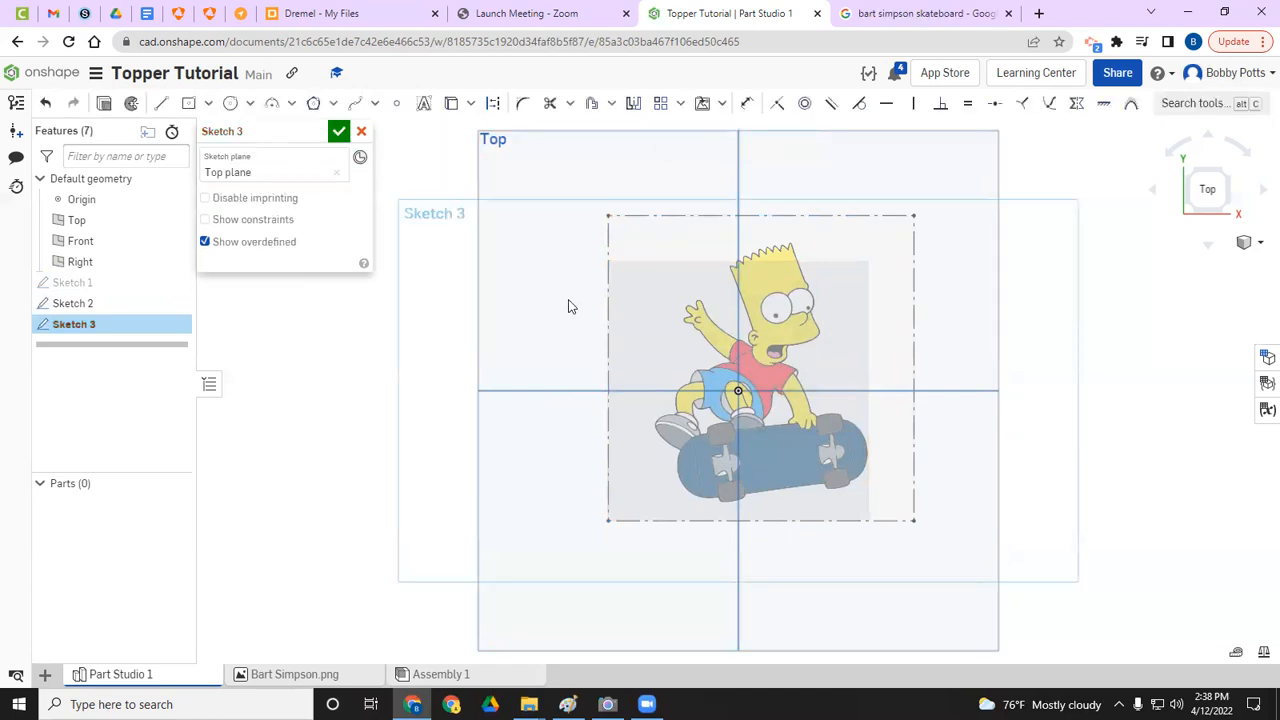
# - Trace the figure's outline with a spline from the hair's rear tip down past the ear, raised arm, shorts and leg to the shoe
pyautogui.click(357, 104)
pyautogui.scroll(5, 770, 260)
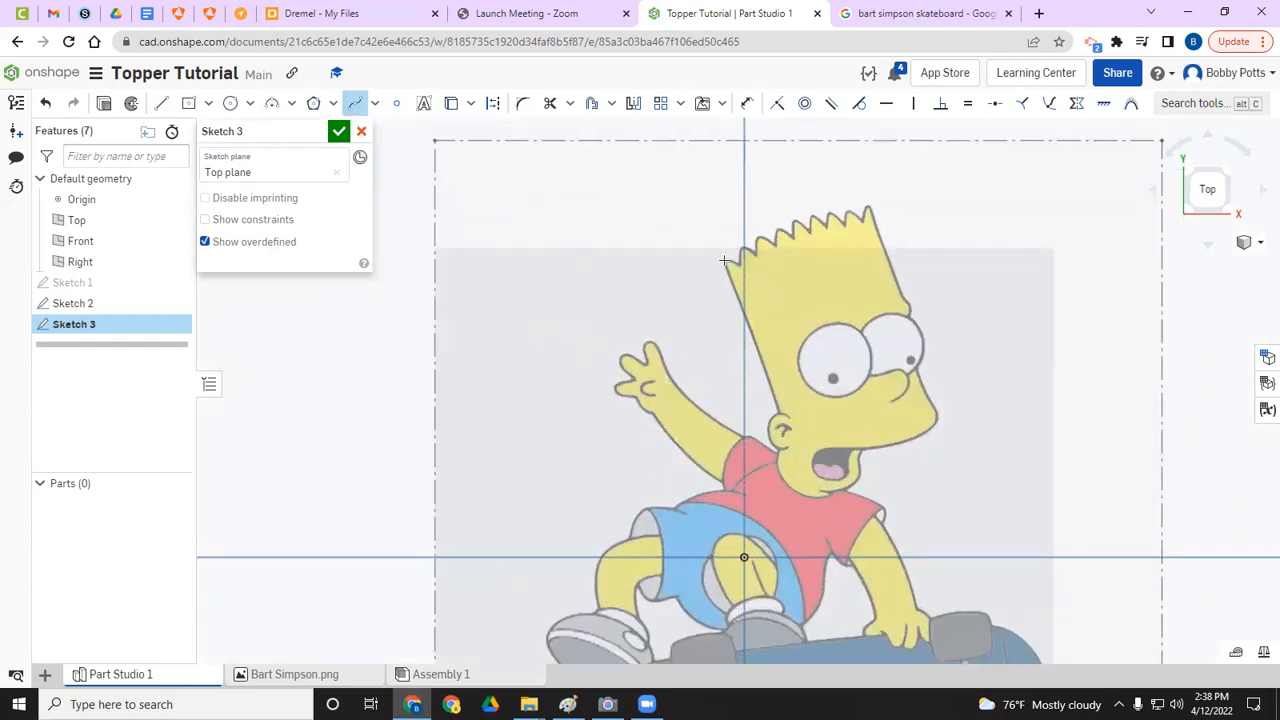
pyautogui.click(725, 262)
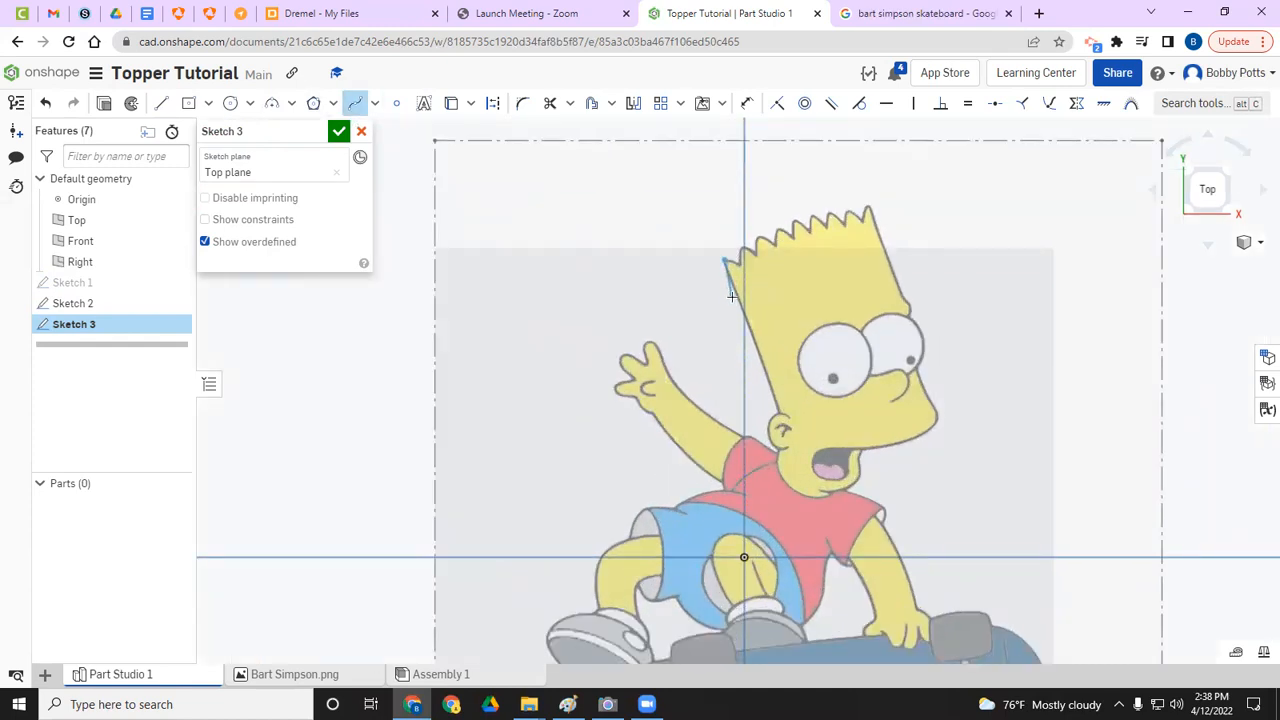
pyautogui.click(779, 414)
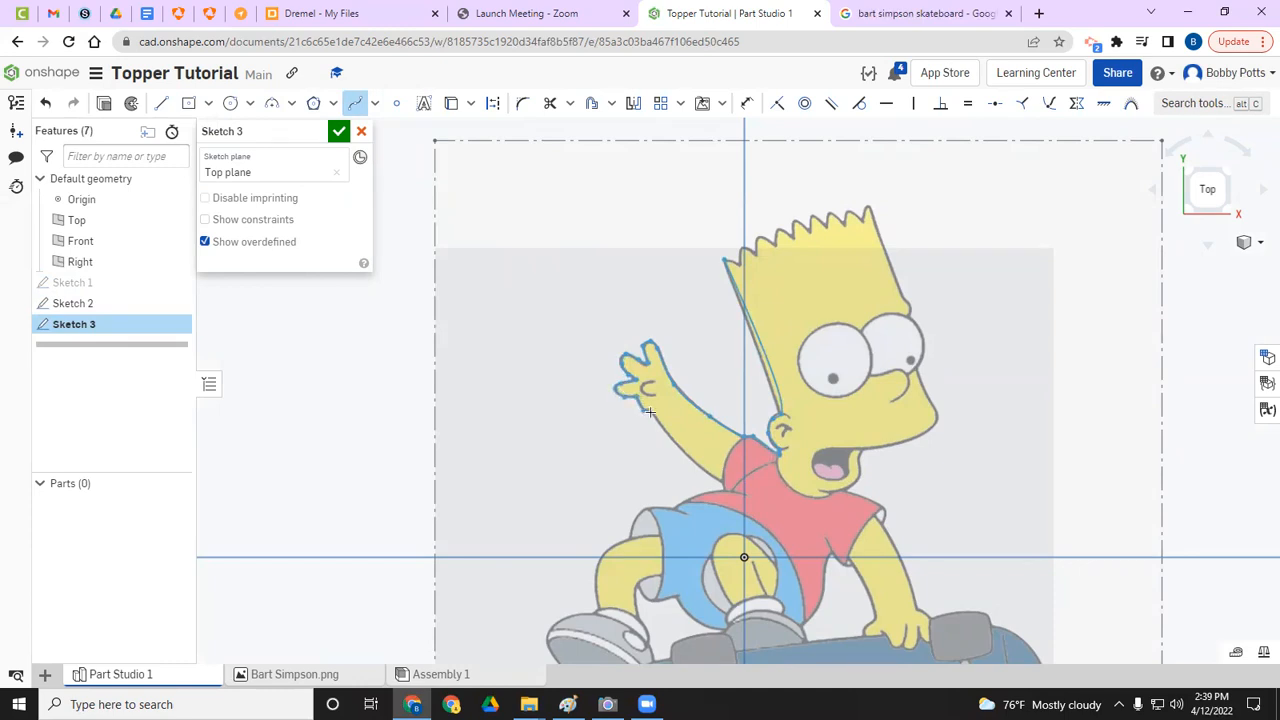
pyautogui.click(679, 450)
pyautogui.click(597, 556)
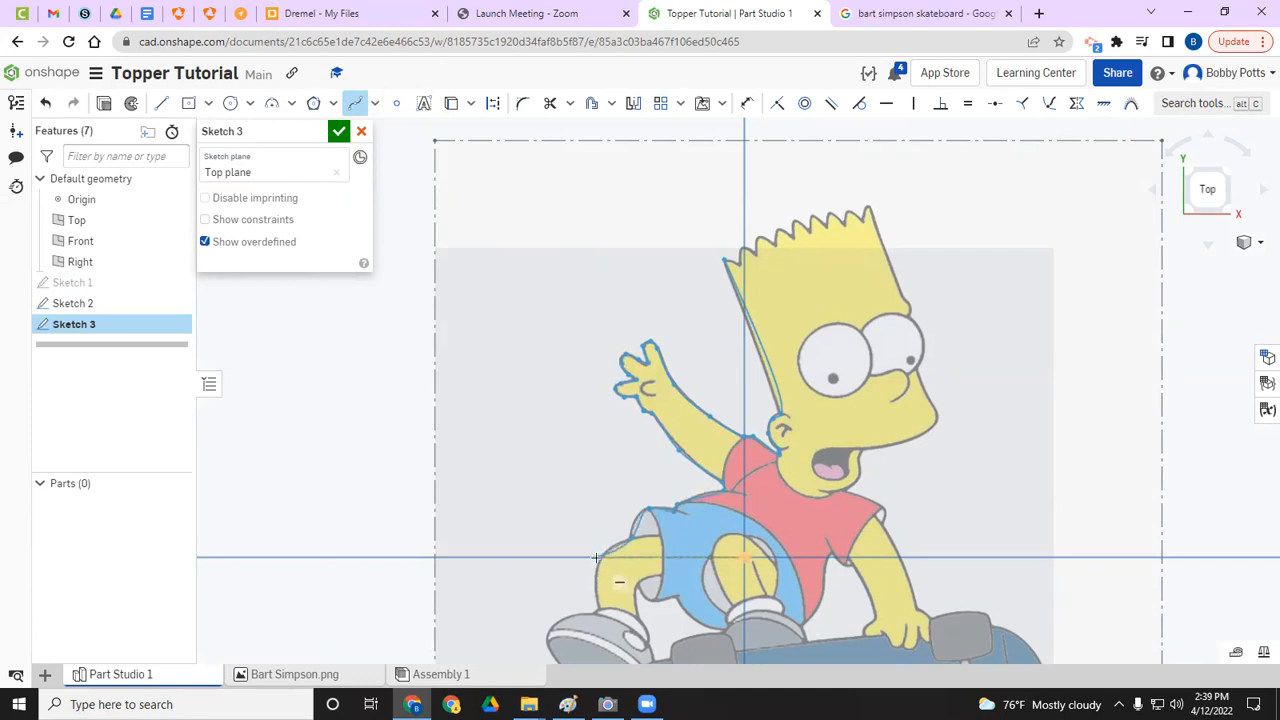
pyautogui.click(600, 558)
pyautogui.scroll(-5, 597, 597)
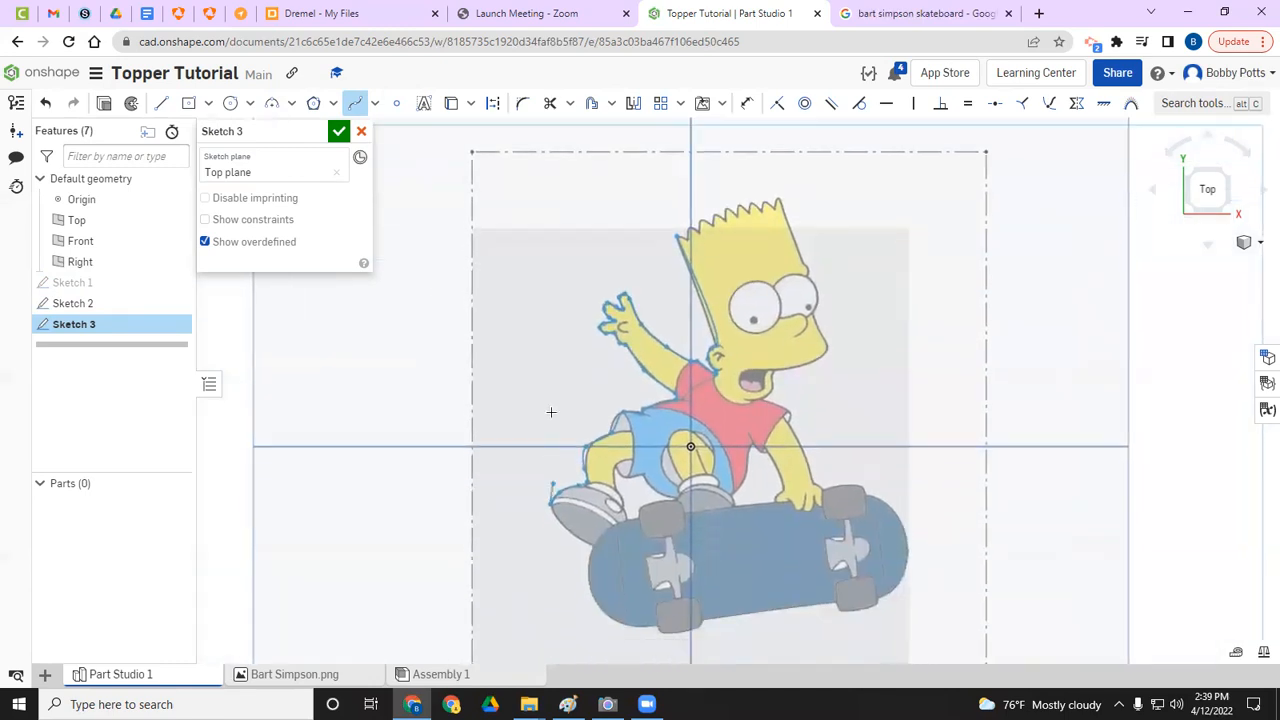
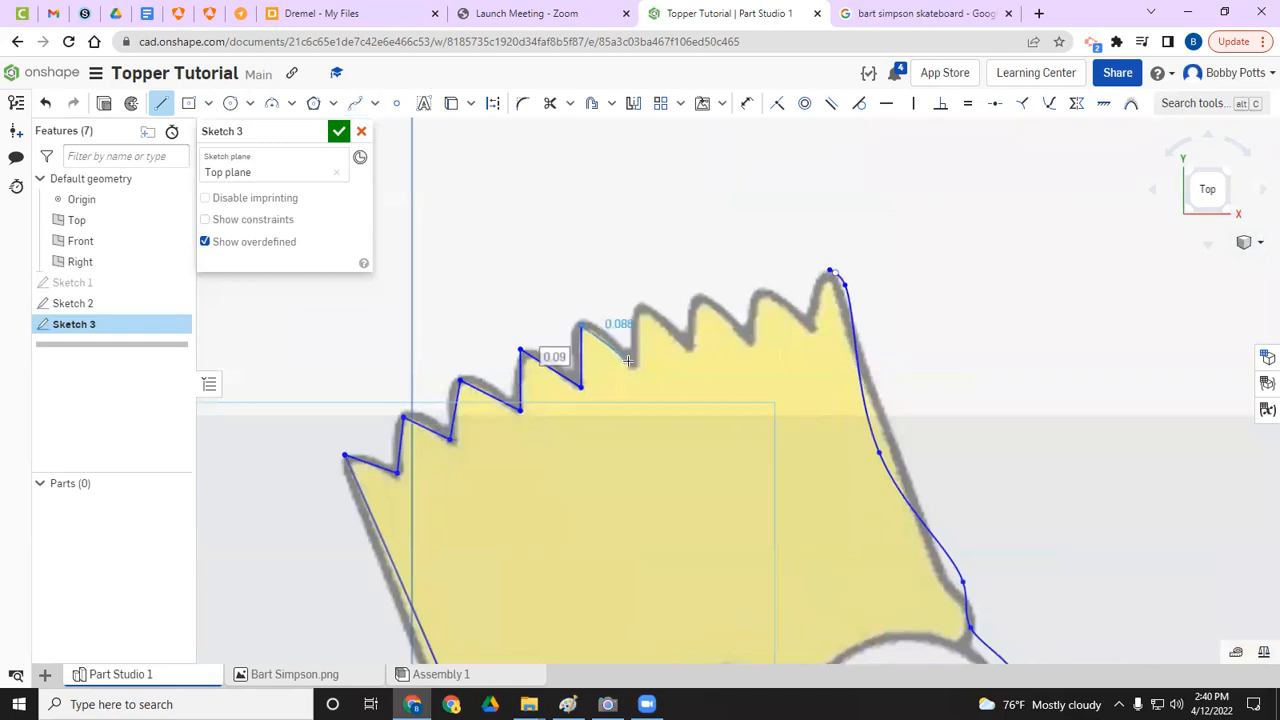
# - Trace the remaining hair spikes with connected straight lines, ending at the spline's endpoint on the front hair tip
pyautogui.click(641, 306)
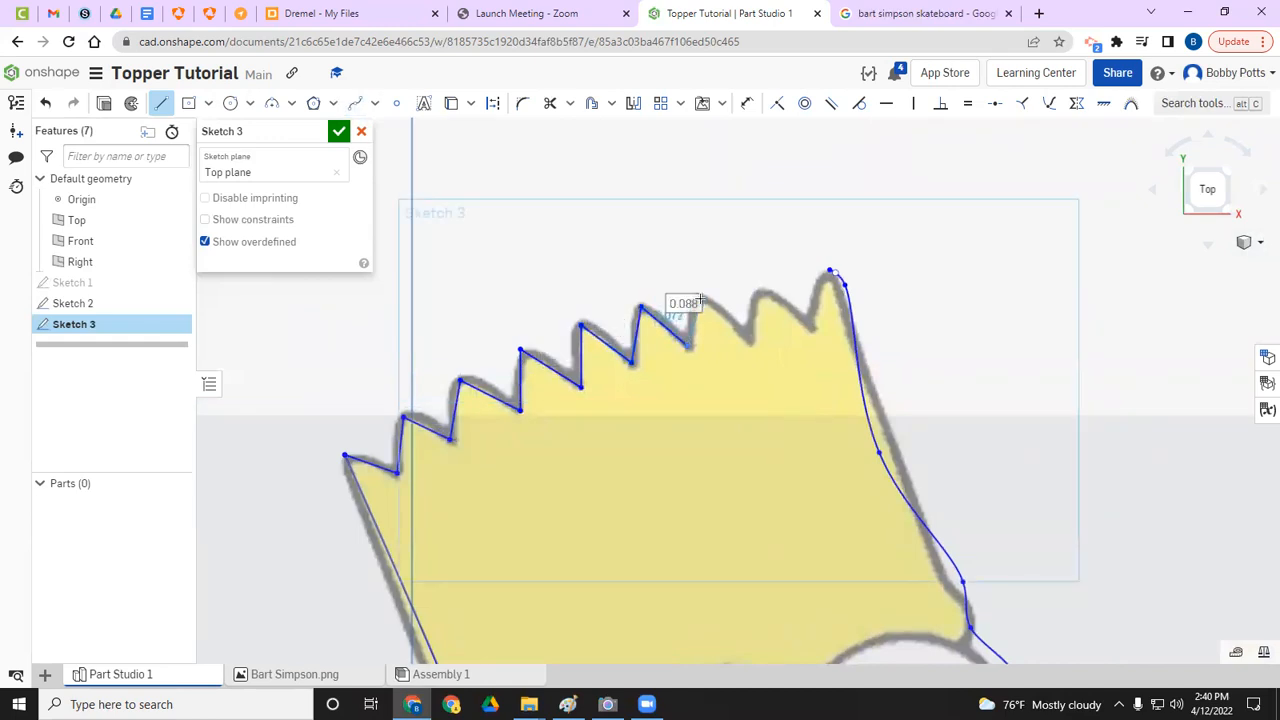
pyautogui.click(700, 298)
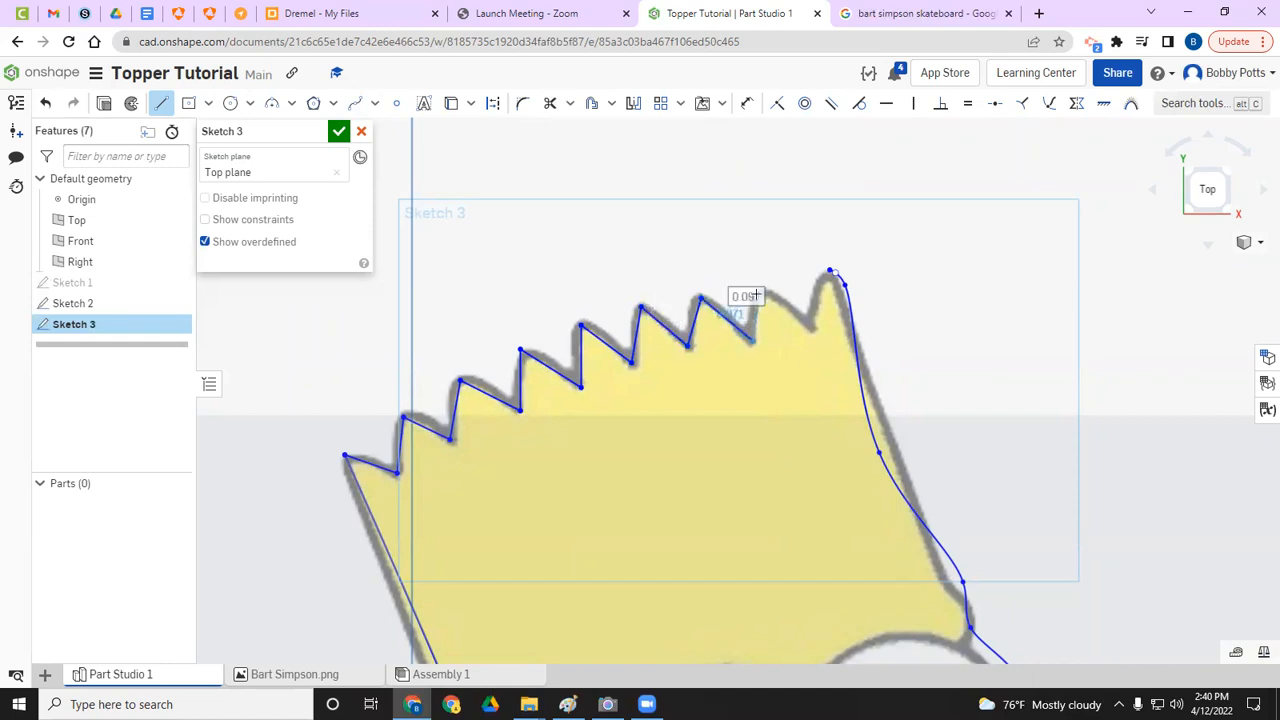
pyautogui.click(762, 295)
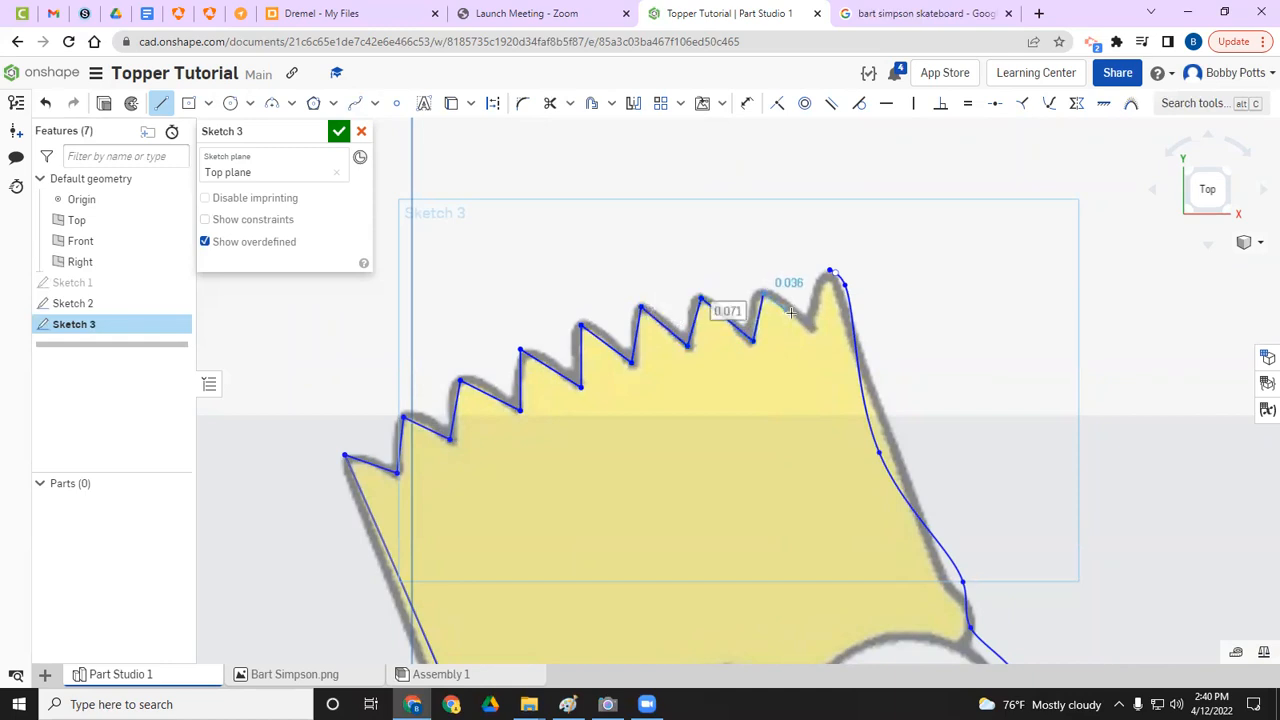
pyautogui.click(810, 326)
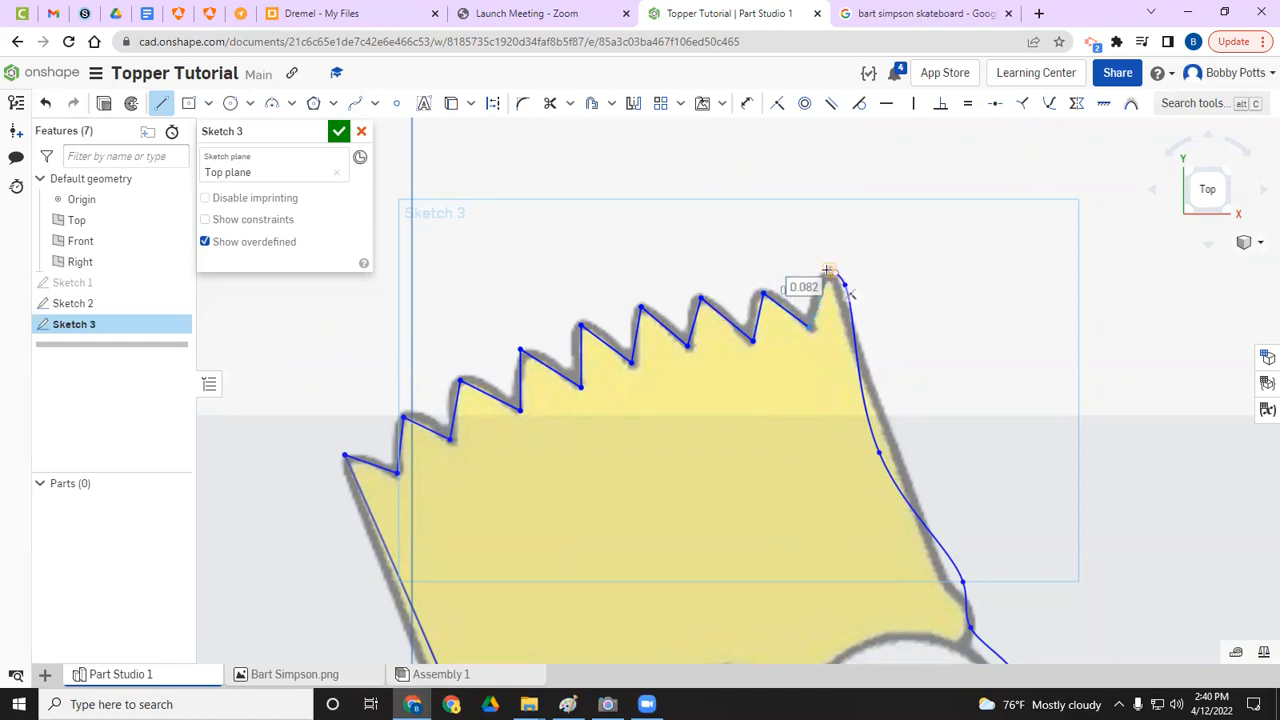
pyautogui.click(827, 270)
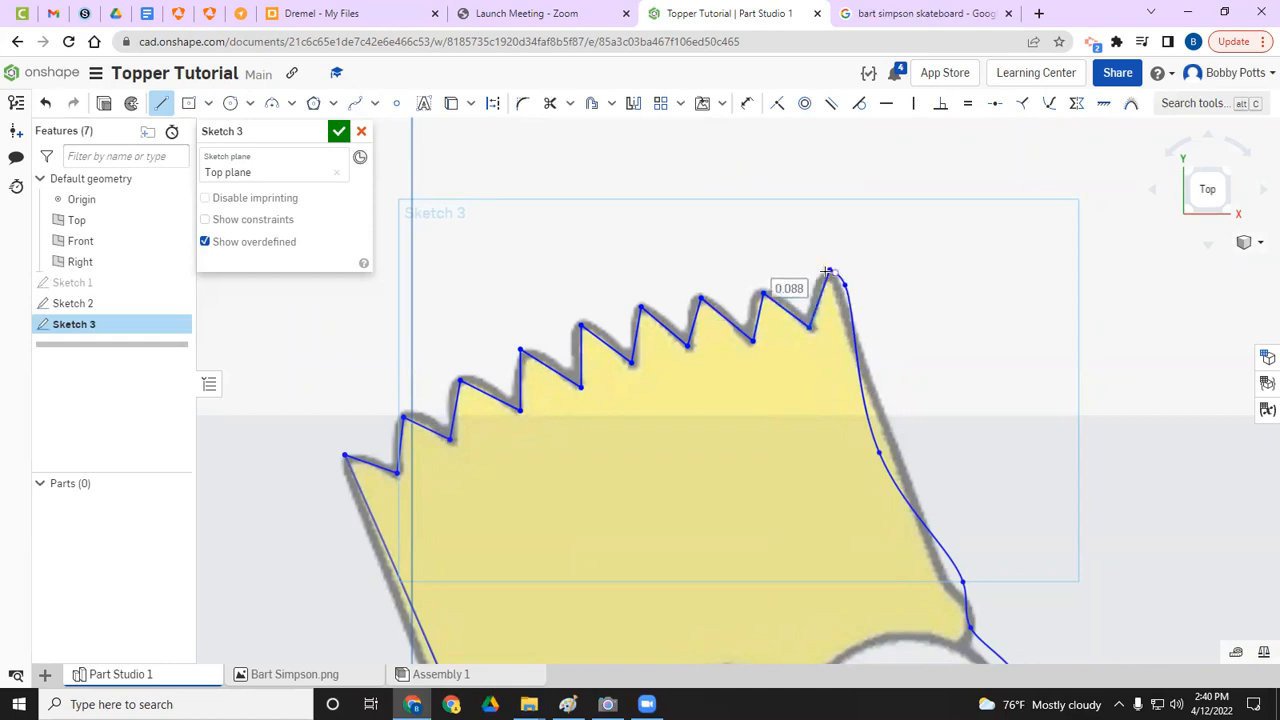
pyautogui.scroll(-3, 826, 372)
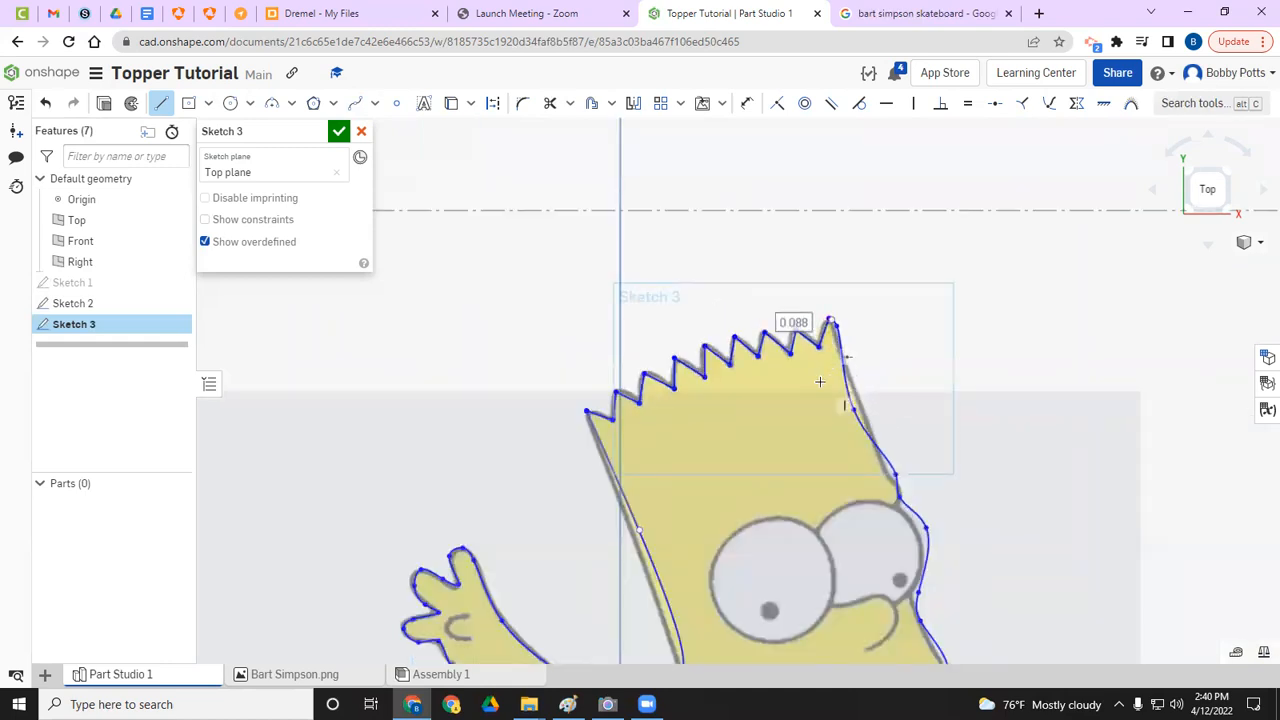
pyautogui.press('Escape')
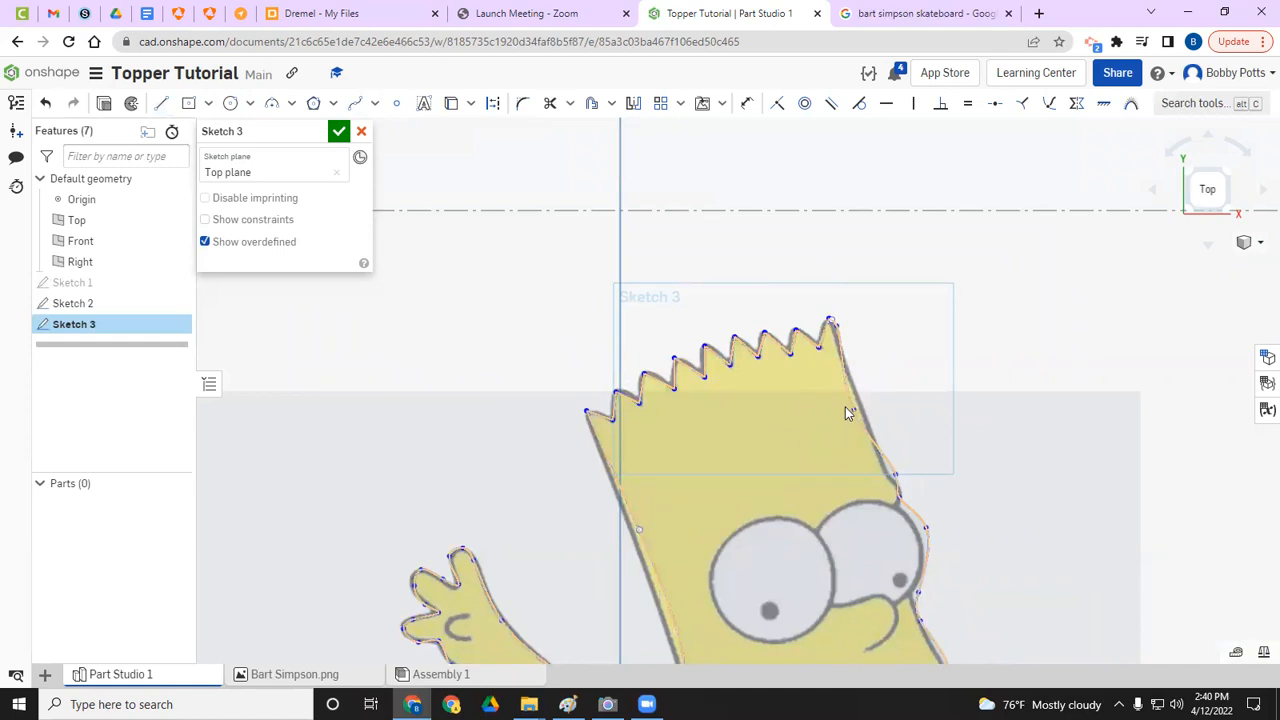
# - Adjust the spline points along the forehead and the back of the head so the curve follows the image's edges
pyautogui.click(846, 409)
pyautogui.moveTo(853, 408); pyautogui.dragTo(859, 405)
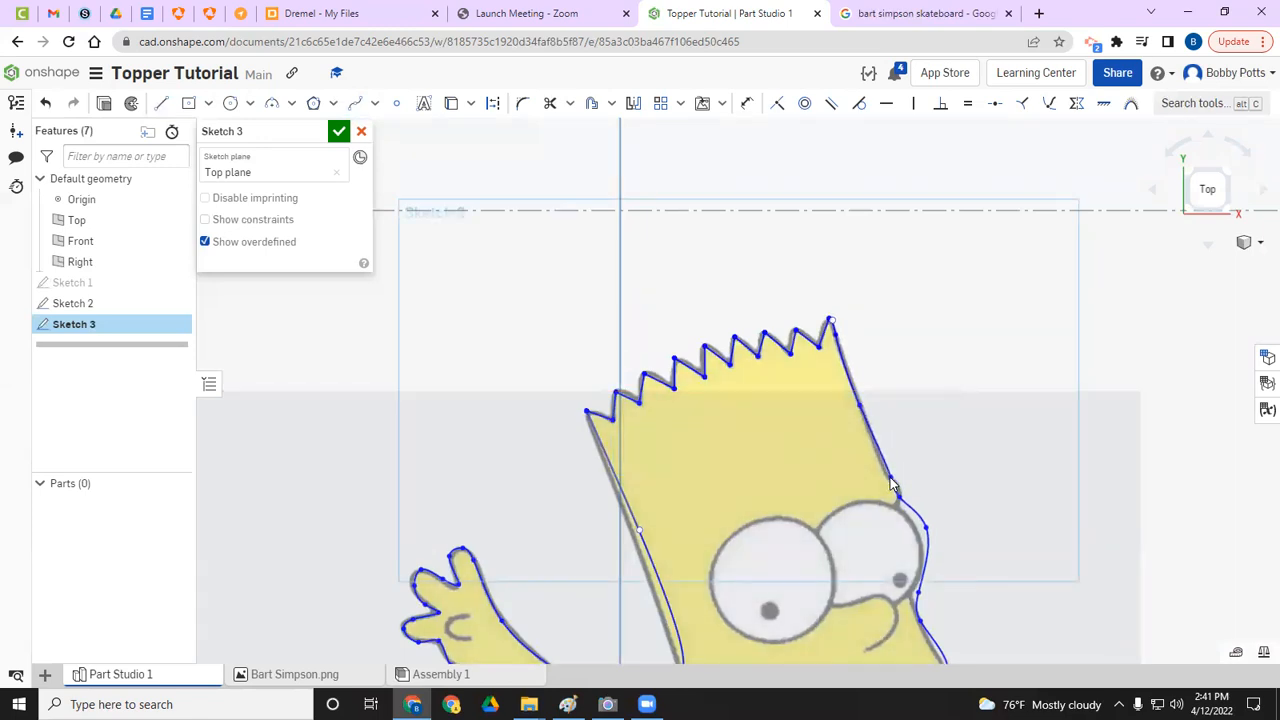
pyautogui.scroll(-3, 920, 535)
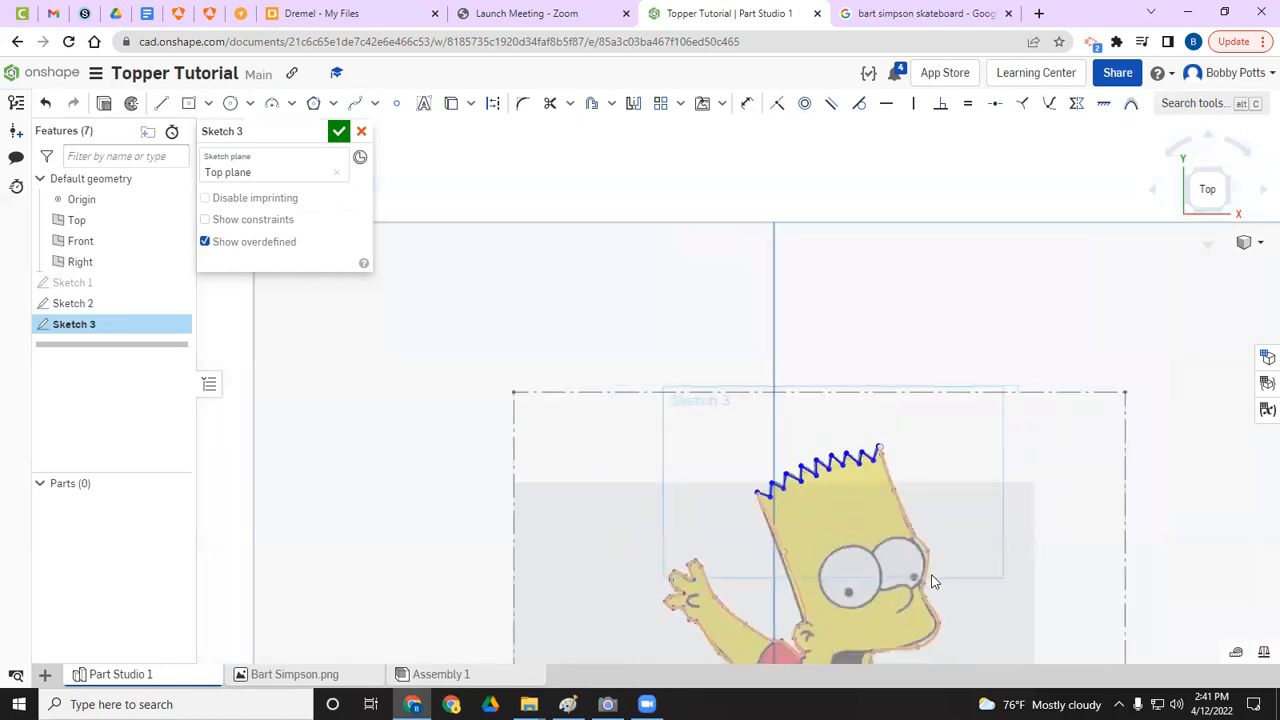
pyautogui.moveTo(949, 586); pyautogui.dragTo(874, 306, button='middle')
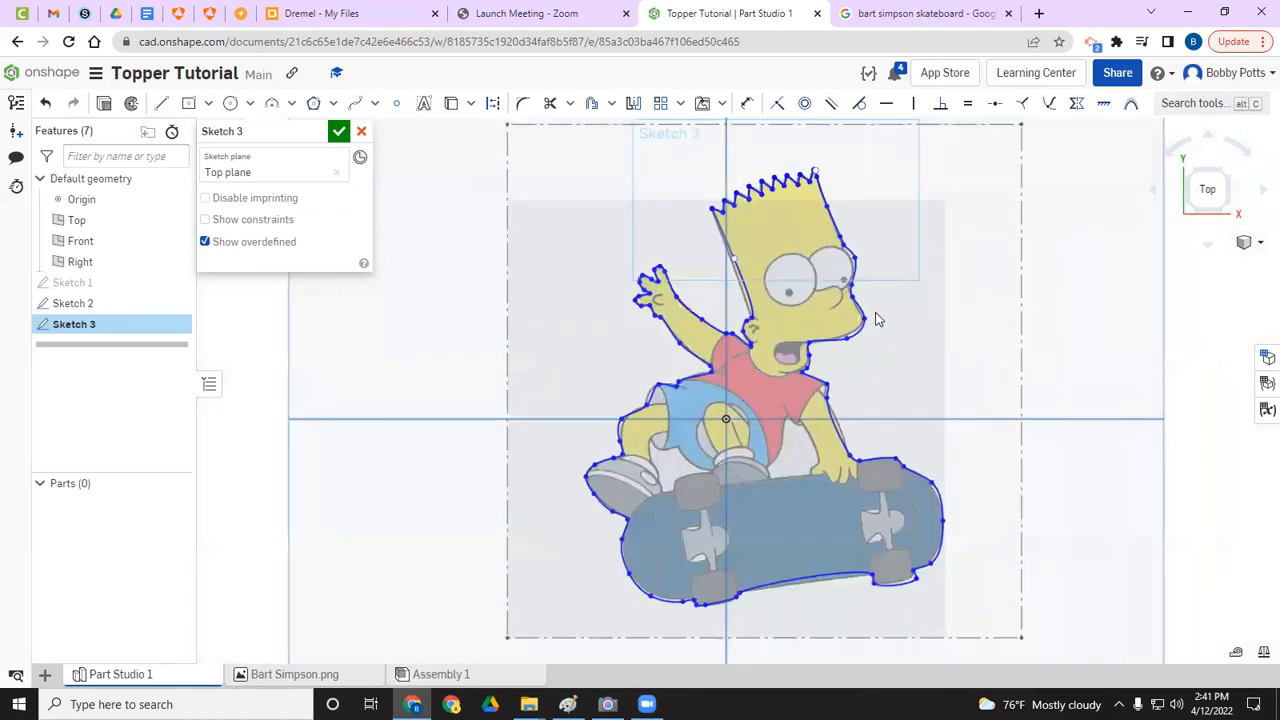
pyautogui.click(738, 266)
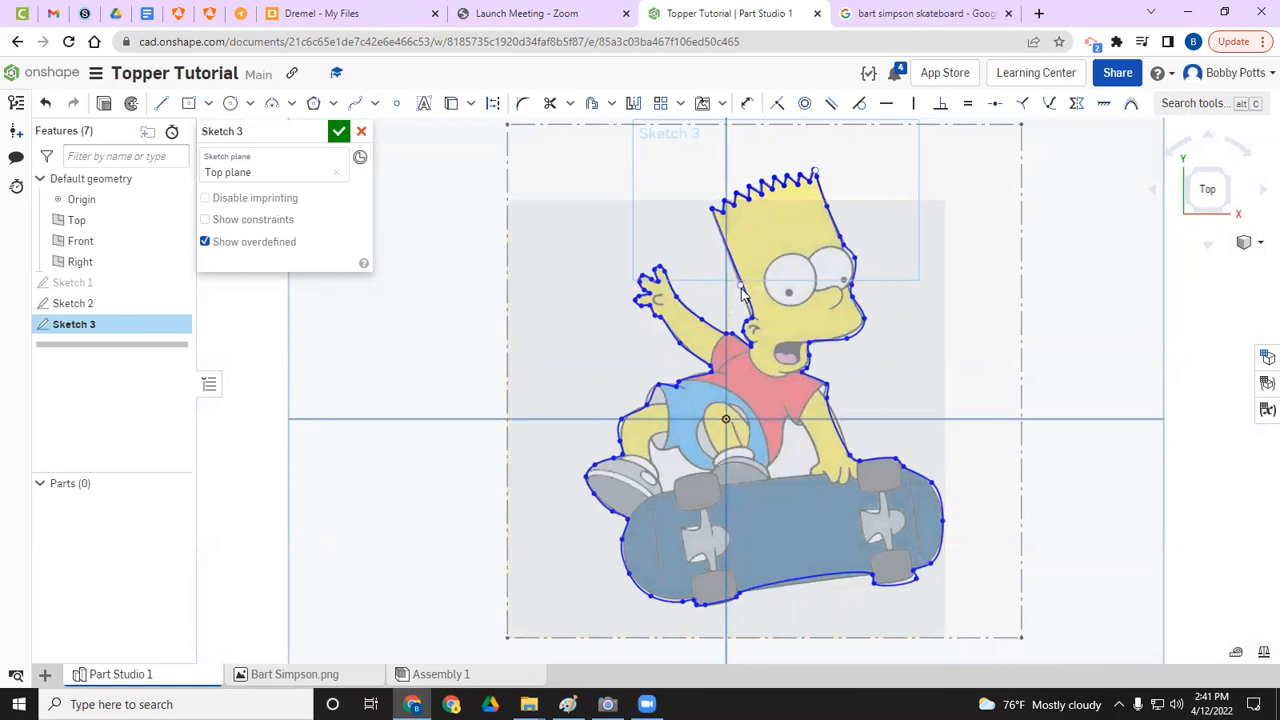
pyautogui.moveTo(744, 312); pyautogui.dragTo(746, 310)
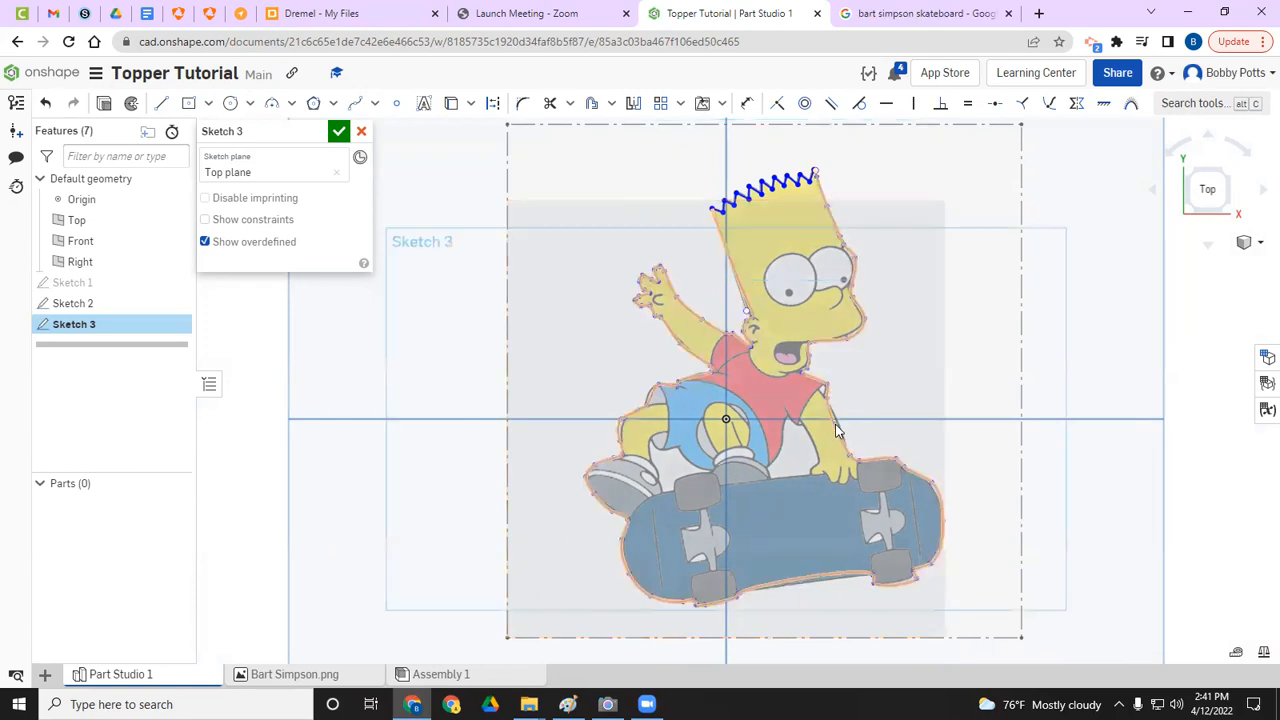
# - Reposition the spline points around the skateboard's lower edge, wheels and nose to match the image
pyautogui.scroll(5, 817, 571)
pyautogui.moveTo(855, 537)
pyautogui.mouseDown()
pyautogui.moveTo(831, 550)
pyautogui.moveTo(905, 540)
pyautogui.mouseUp()
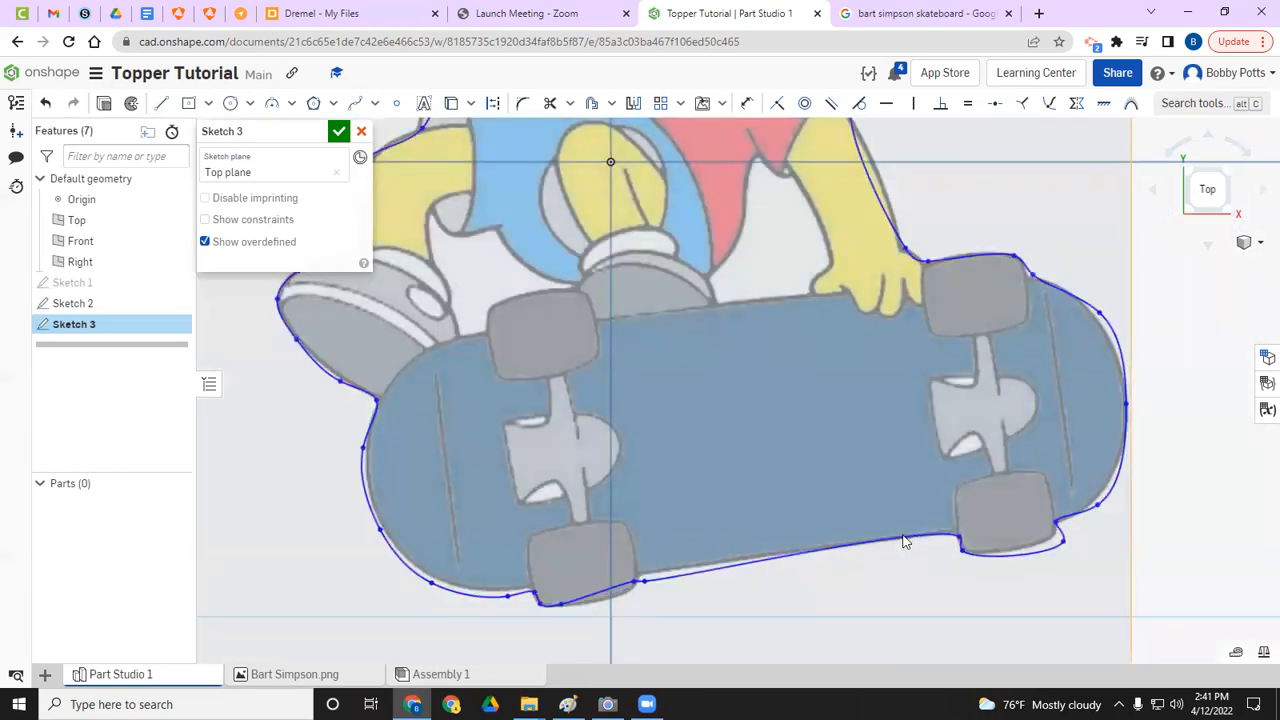
pyautogui.moveTo(632, 586)
pyautogui.mouseDown()
pyautogui.moveTo(640, 578)
pyautogui.moveTo(637, 591)
pyautogui.mouseUp()
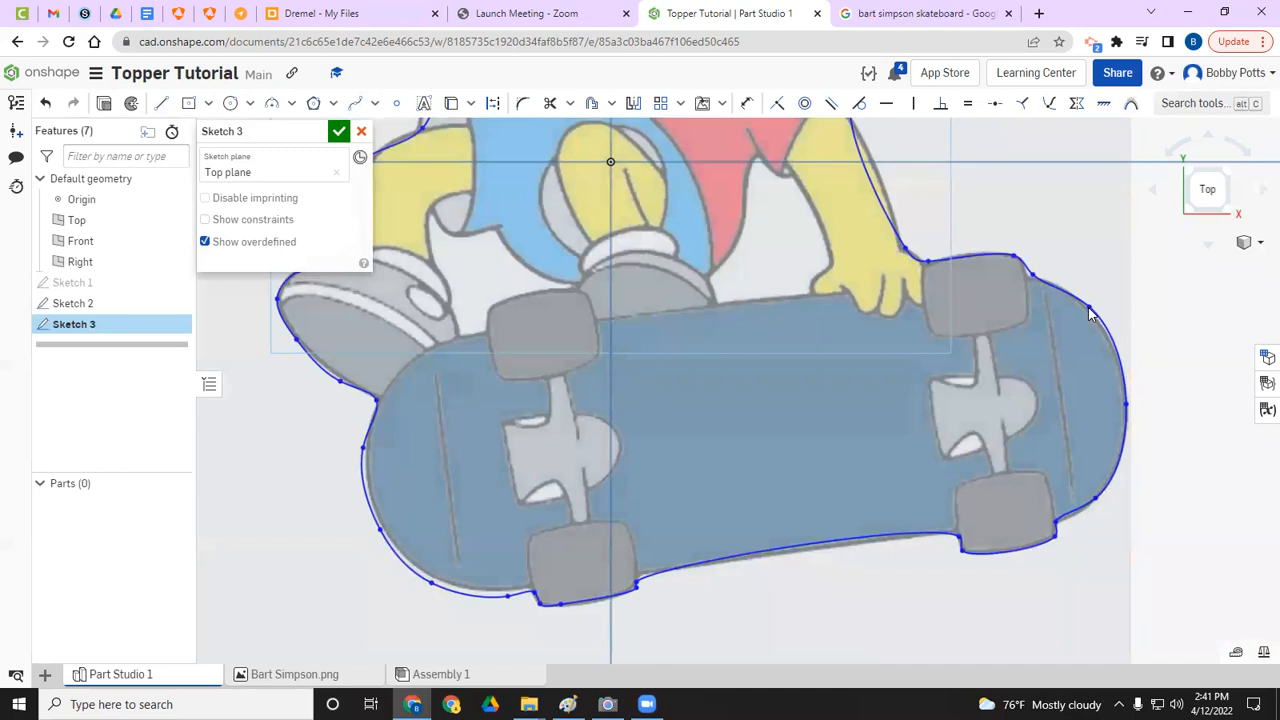
pyautogui.scroll(-3, 856, 378)
pyautogui.scroll(-2, 855, 377)
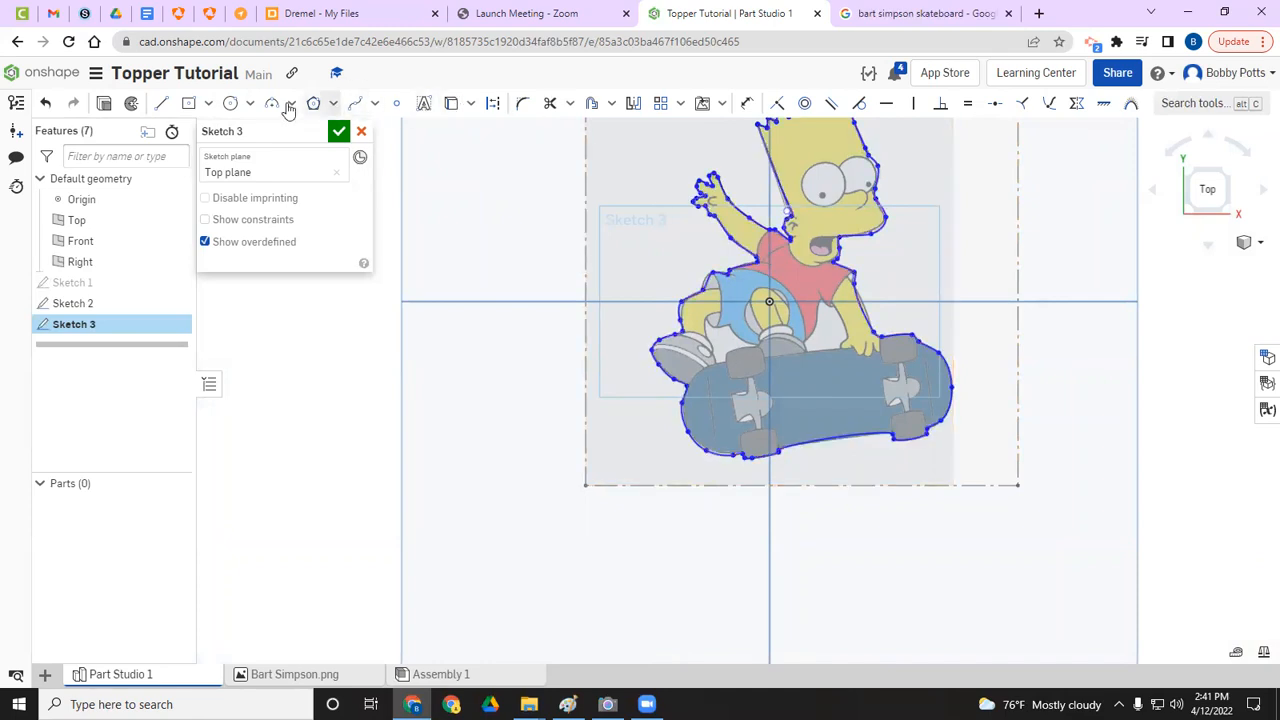
# - Trace the two open gaps above the skateboard, beside the legs and inside the supporting arm, with closed splines and finish the sketch
pyautogui.click(358, 104)
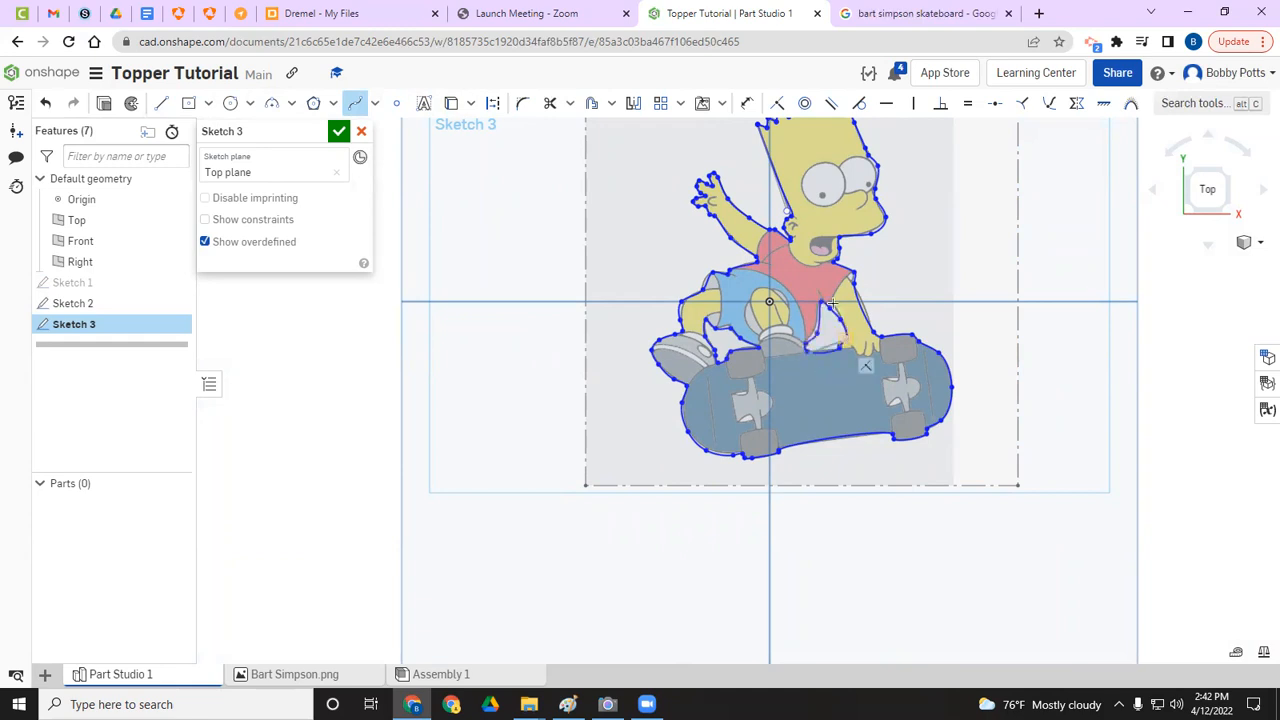
pyautogui.press('Escape')
pyautogui.scroll(-2, 861, 368)
pyautogui.scroll(2, 861, 368)
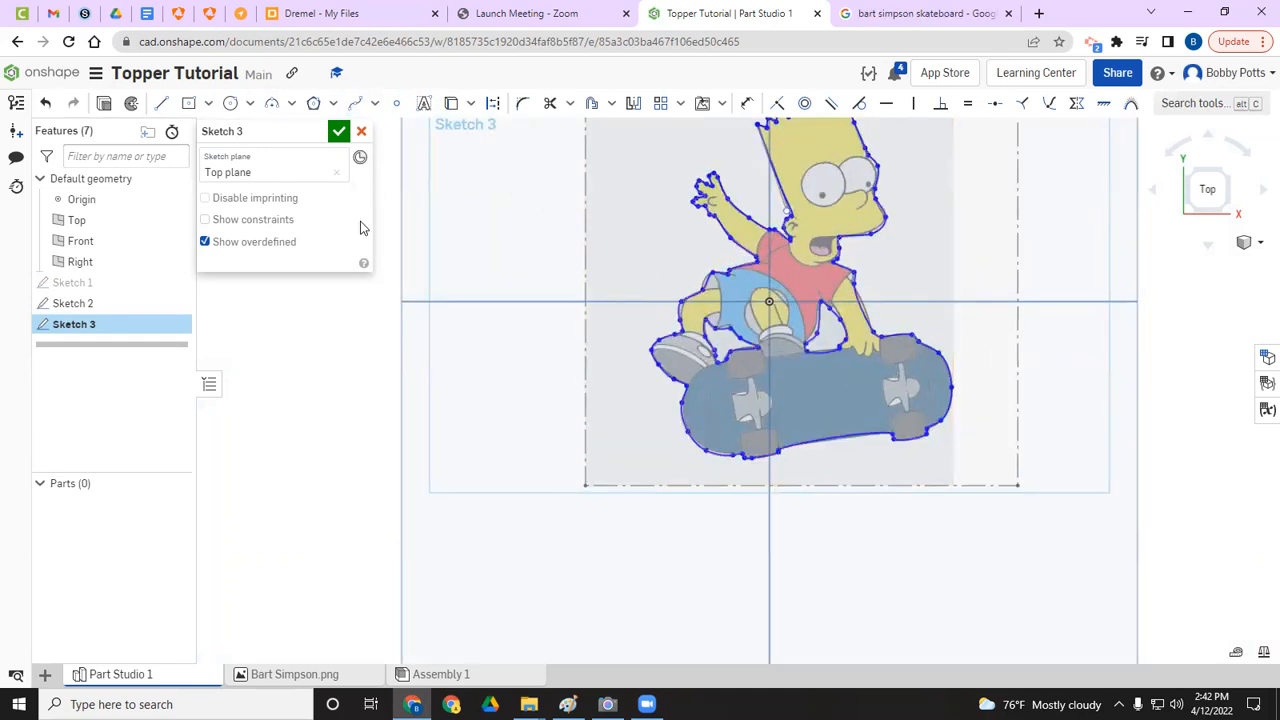
pyautogui.click(341, 132)
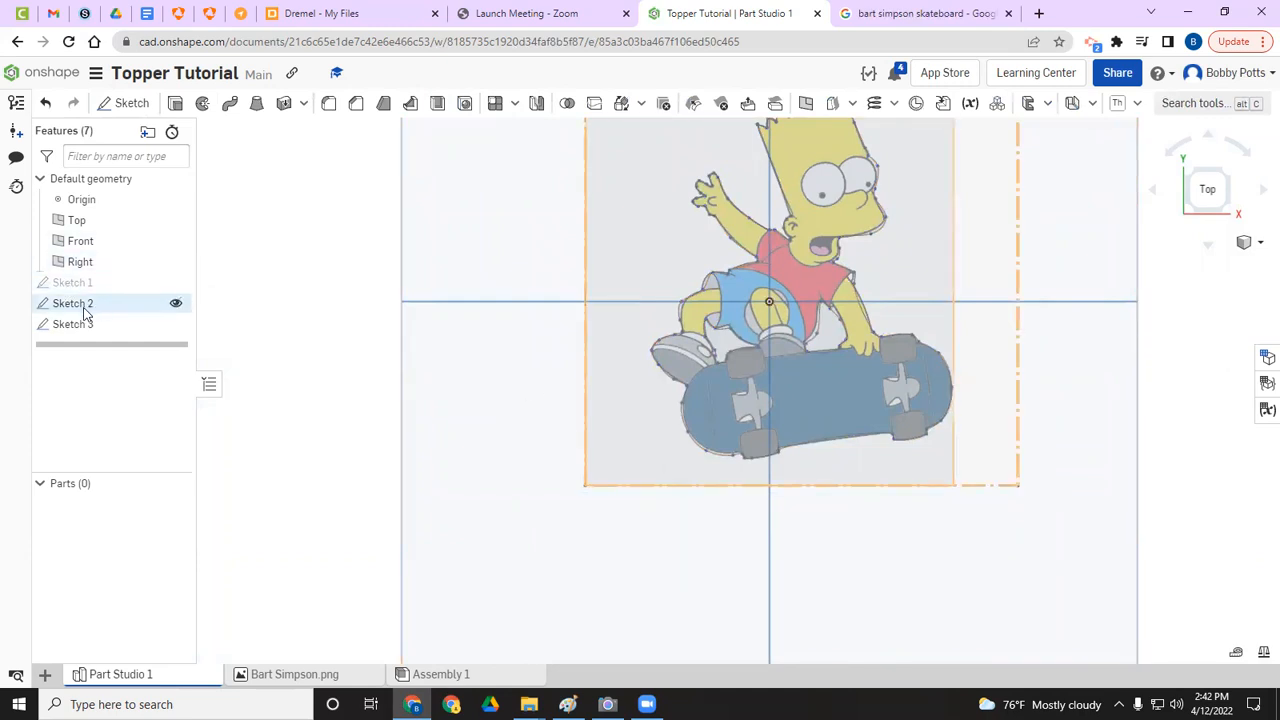
# - Hide the image sketch and extrude the traced figure region as a new solid with a depth well below 1 in
pyautogui.click(175, 305)
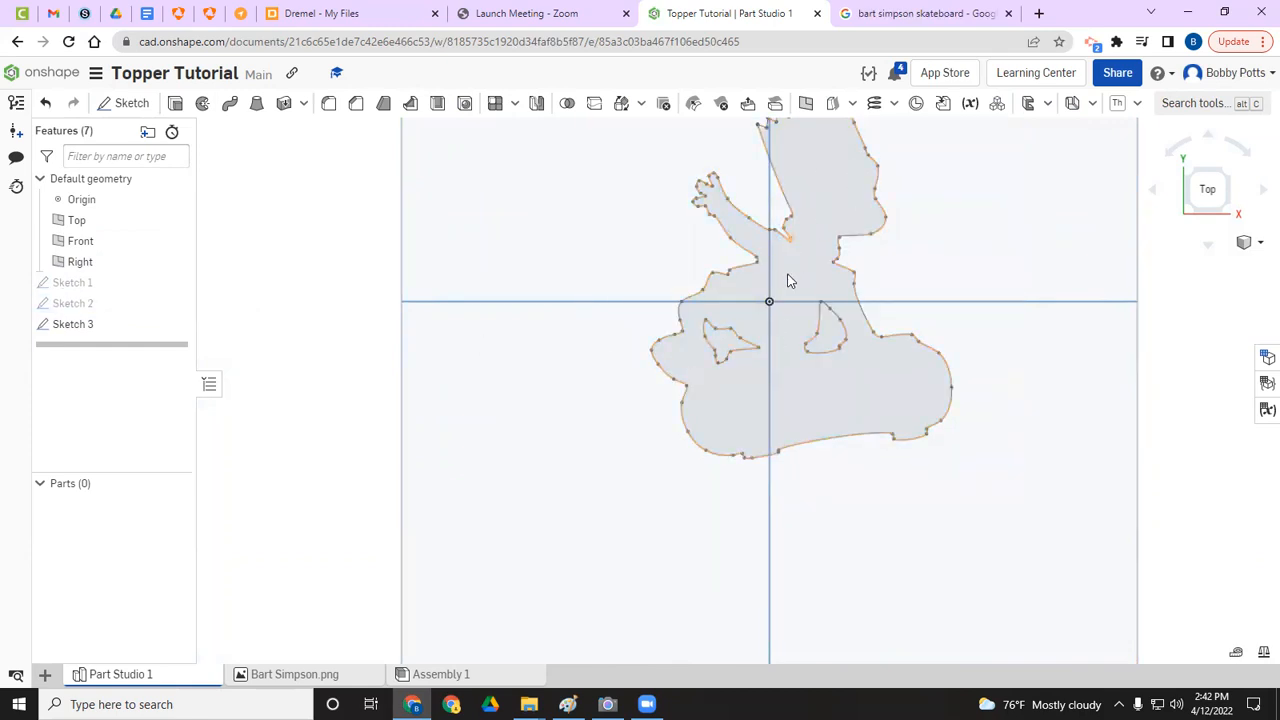
pyautogui.click(175, 103)
pyautogui.click(784, 391)
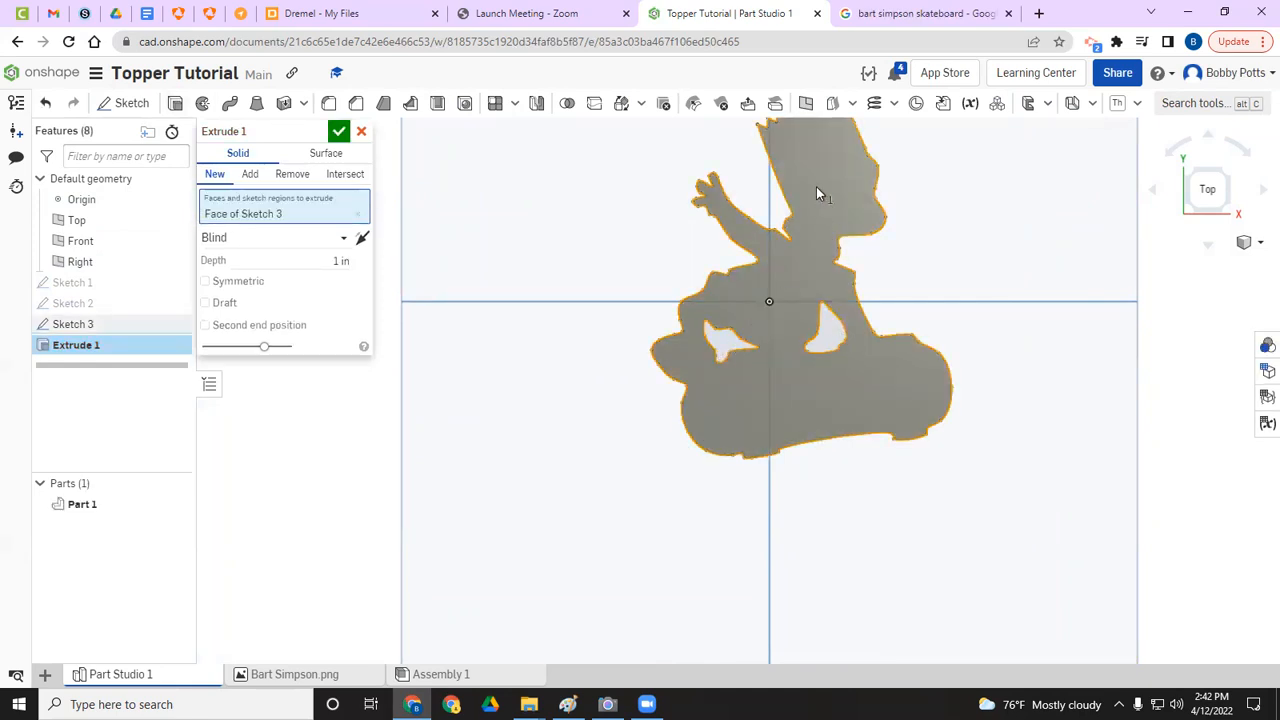
pyautogui.click(341, 260)
pyautogui.press('BackSpace')
pyautogui.click(340, 133)
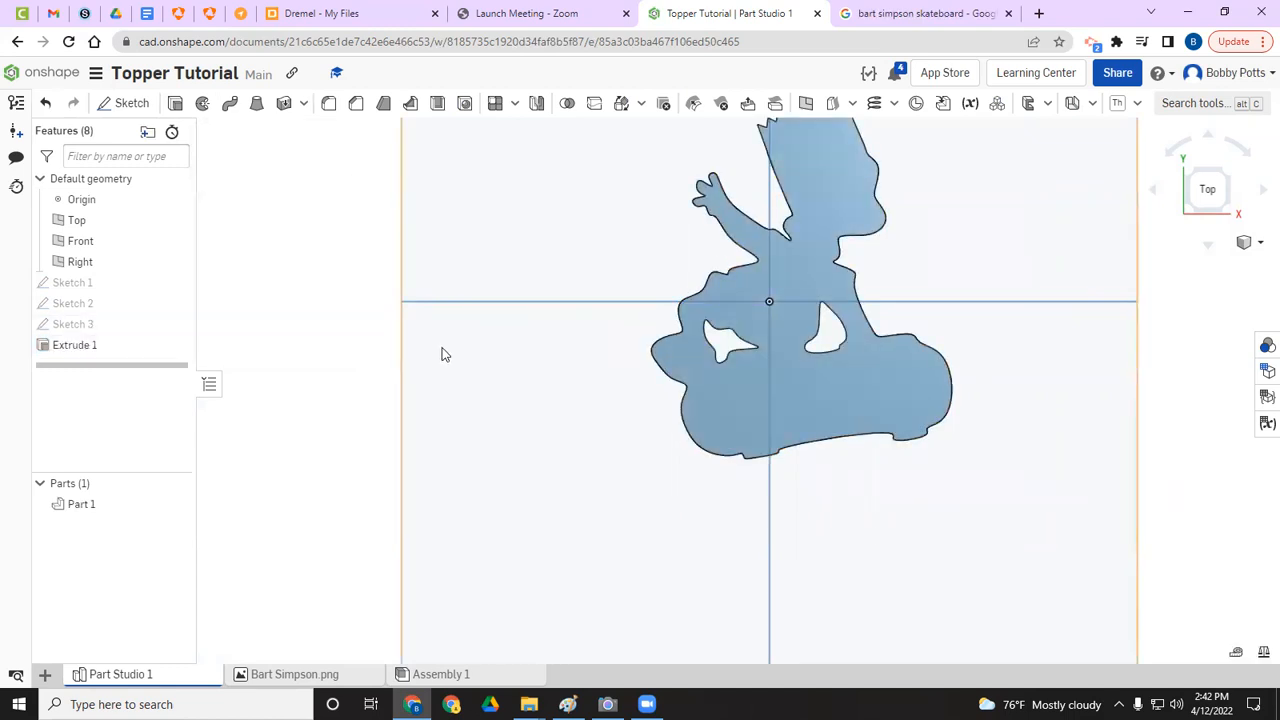
# - Examine the extruded figure's thickness and faces from the back, underside and front
pyautogui.scroll(-3, 450, 355)
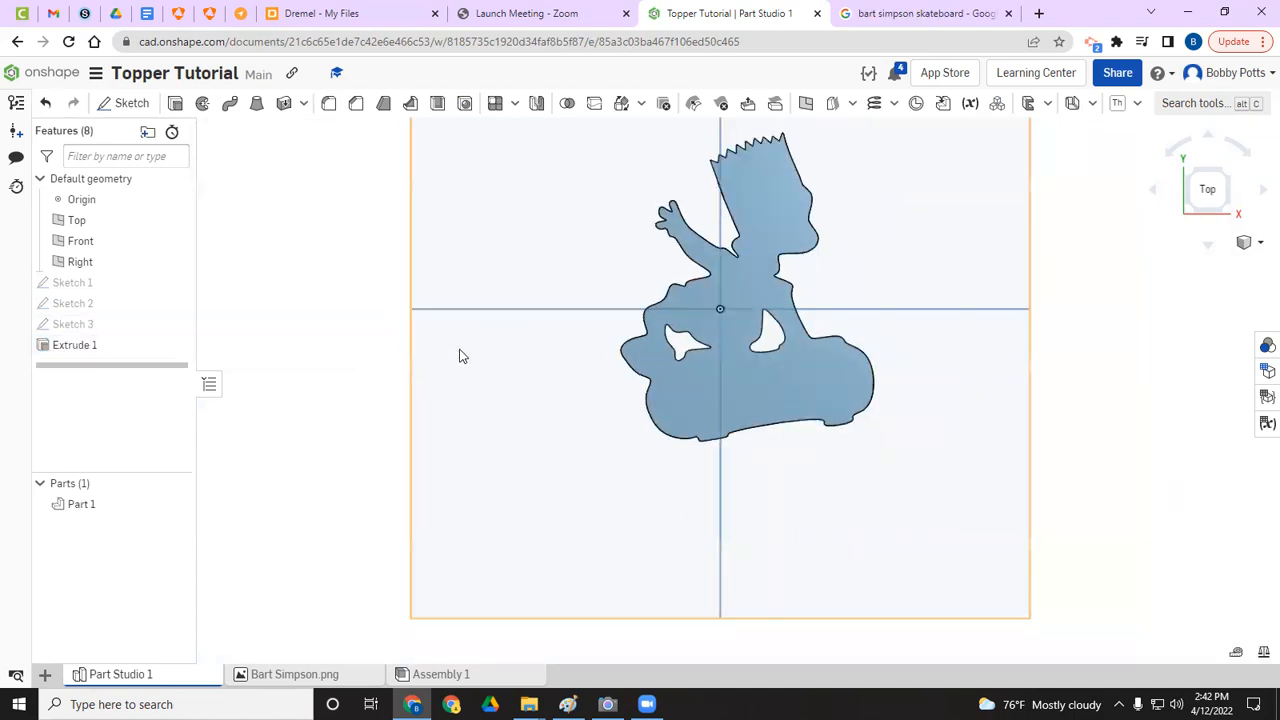
pyautogui.click(1209, 244)
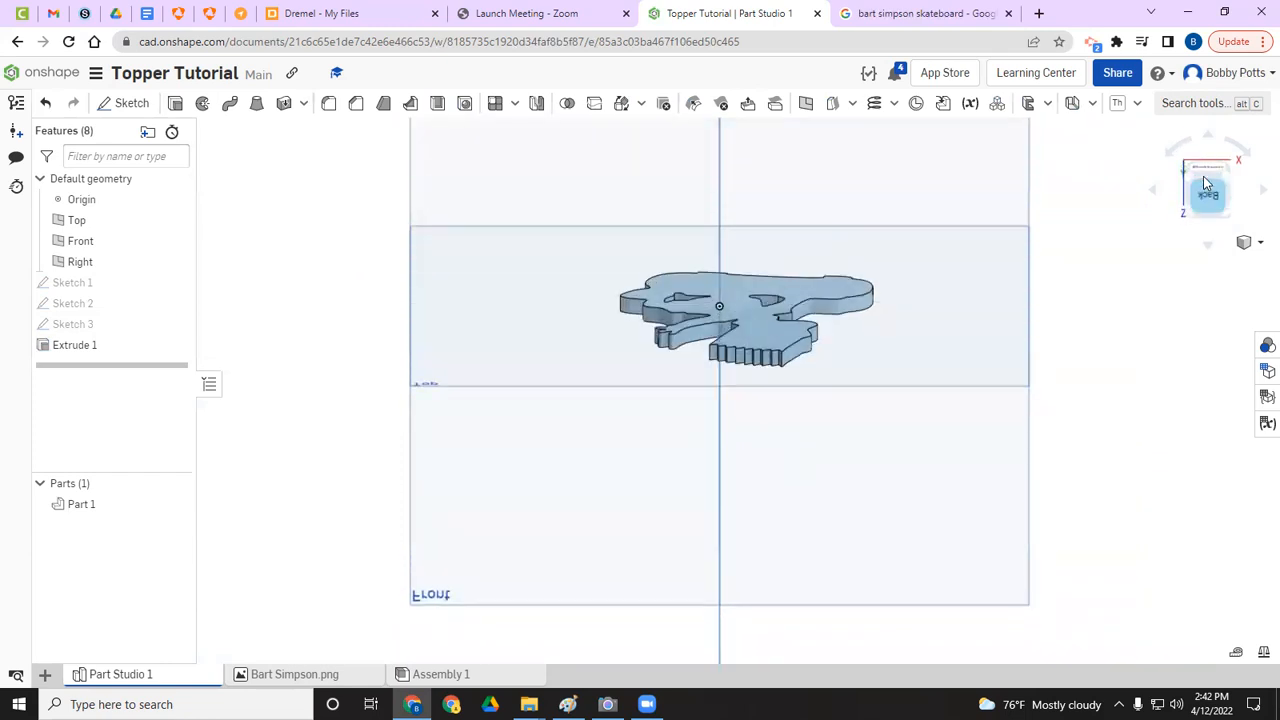
pyautogui.click(1212, 144)
pyautogui.click(1212, 144)
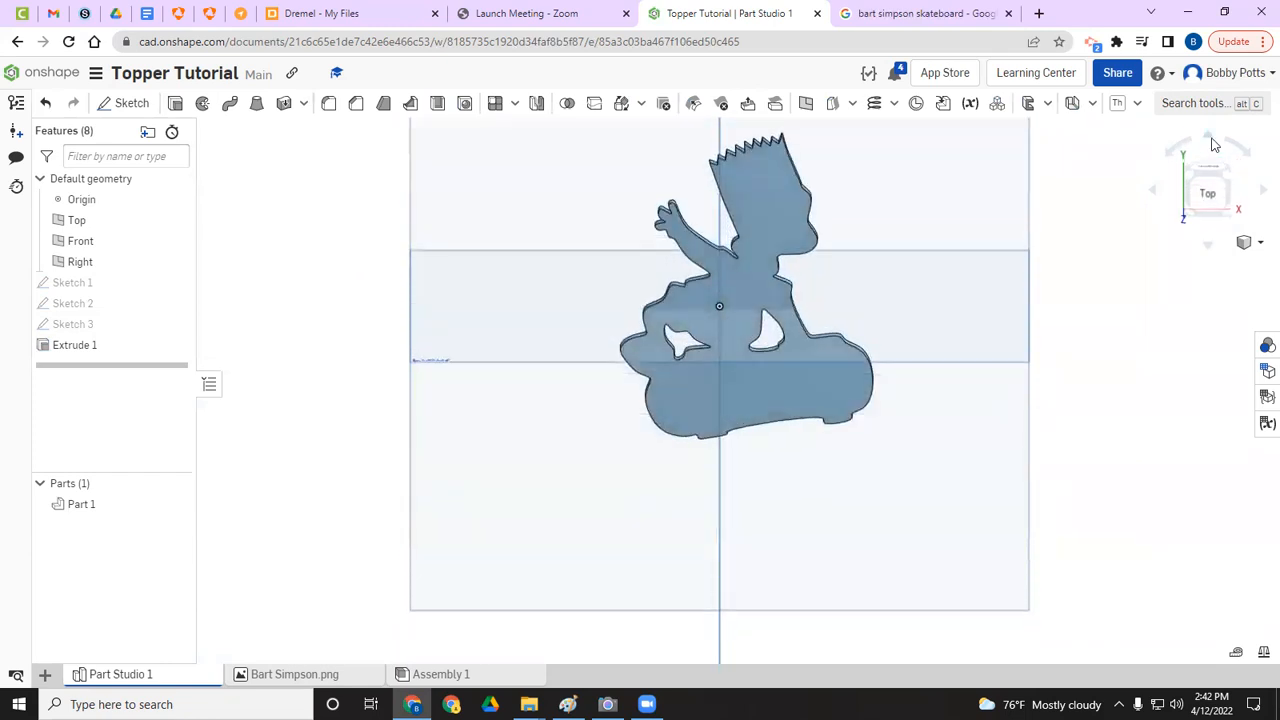
pyautogui.click(1212, 144)
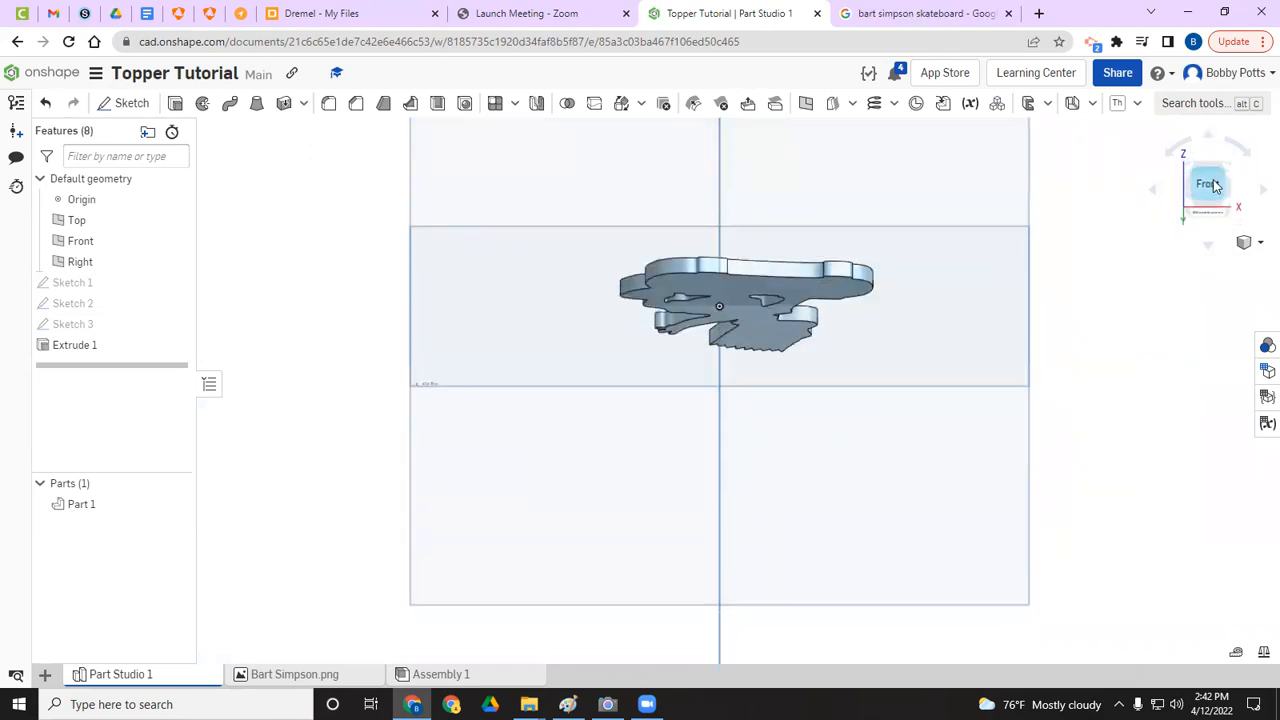
pyautogui.click(1210, 246)
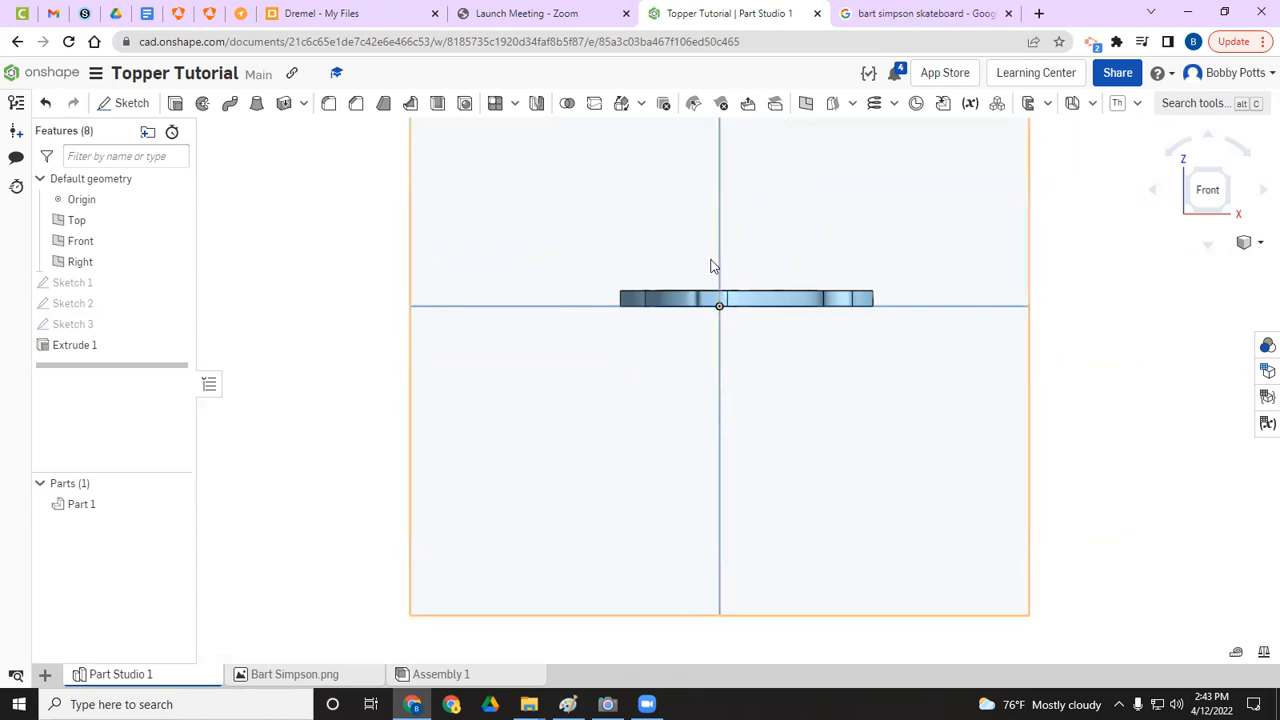
pyautogui.click(1210, 249)
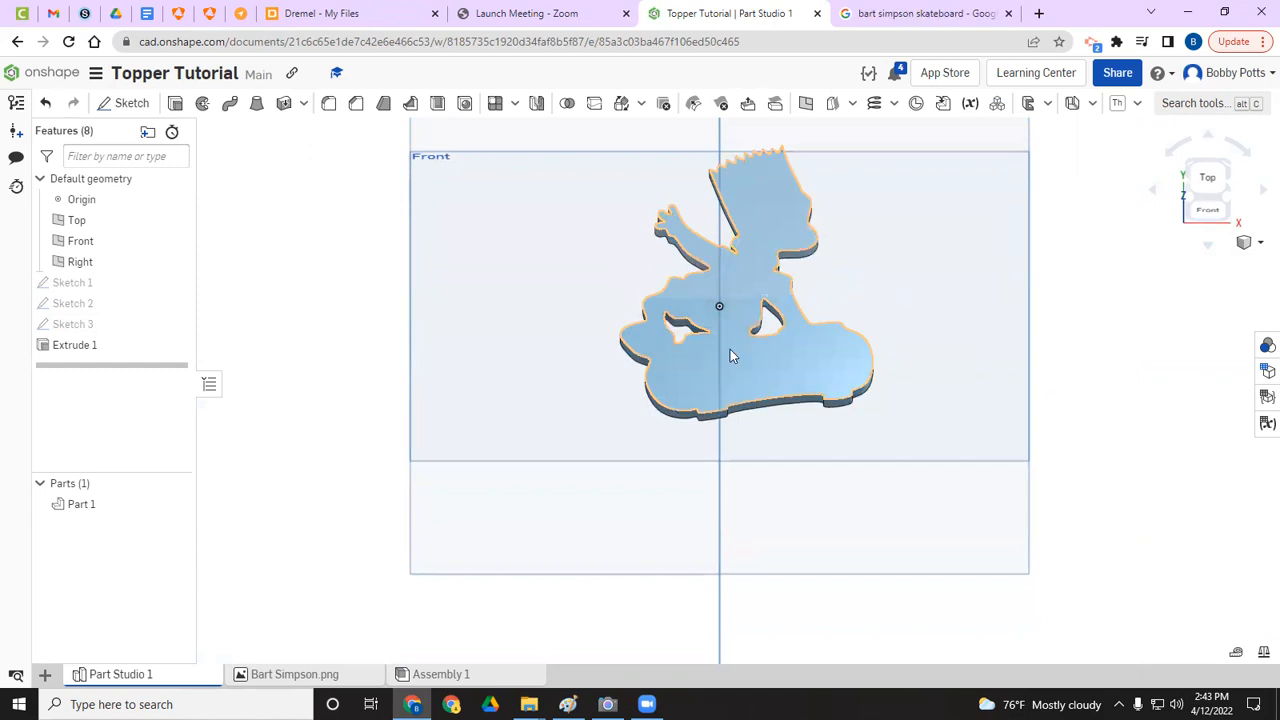
# - Start a new sketch on the top face of the extruded figure
pyautogui.click(128, 103)
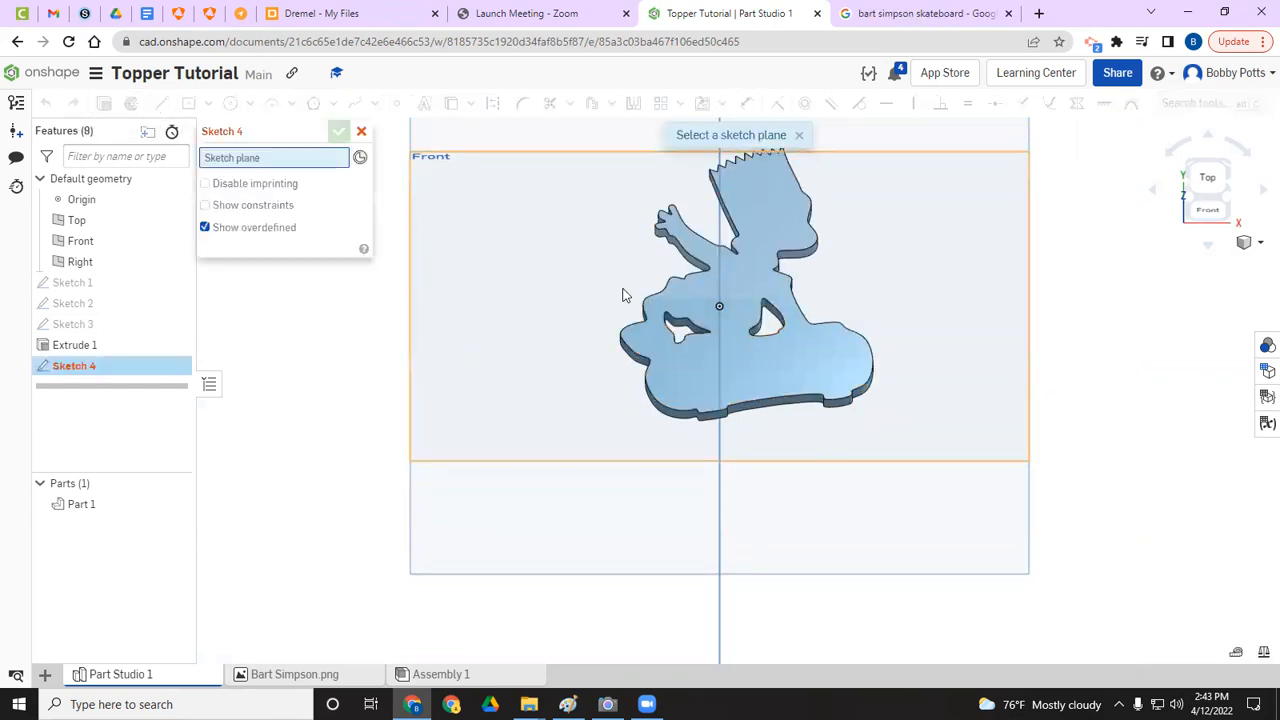
pyautogui.click(730, 364)
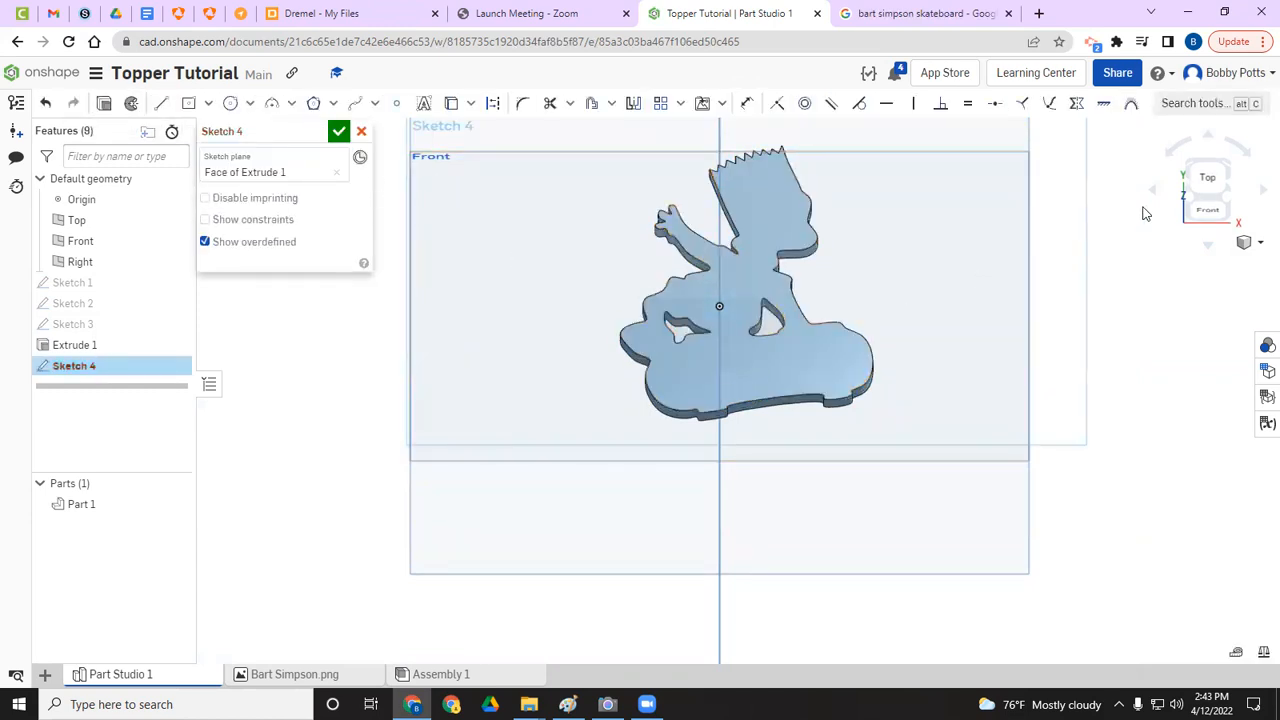
pyautogui.click(1194, 193)
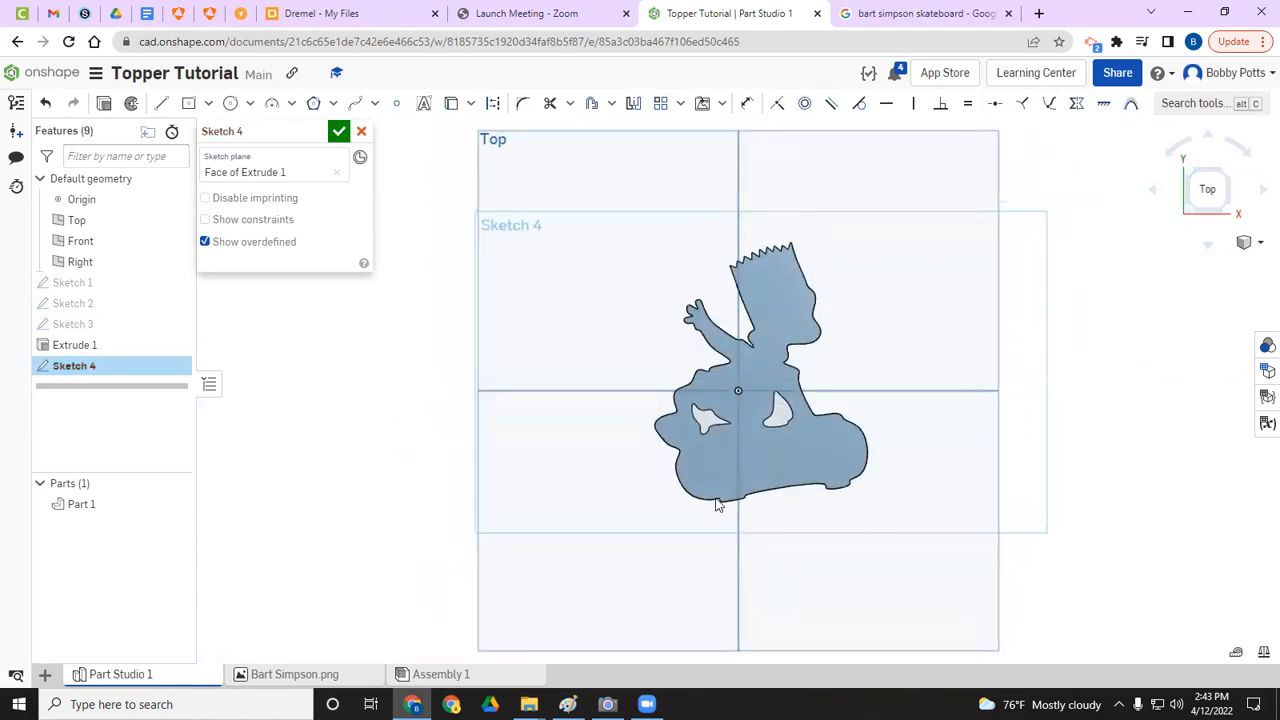
pyautogui.scroll(3, 716, 506)
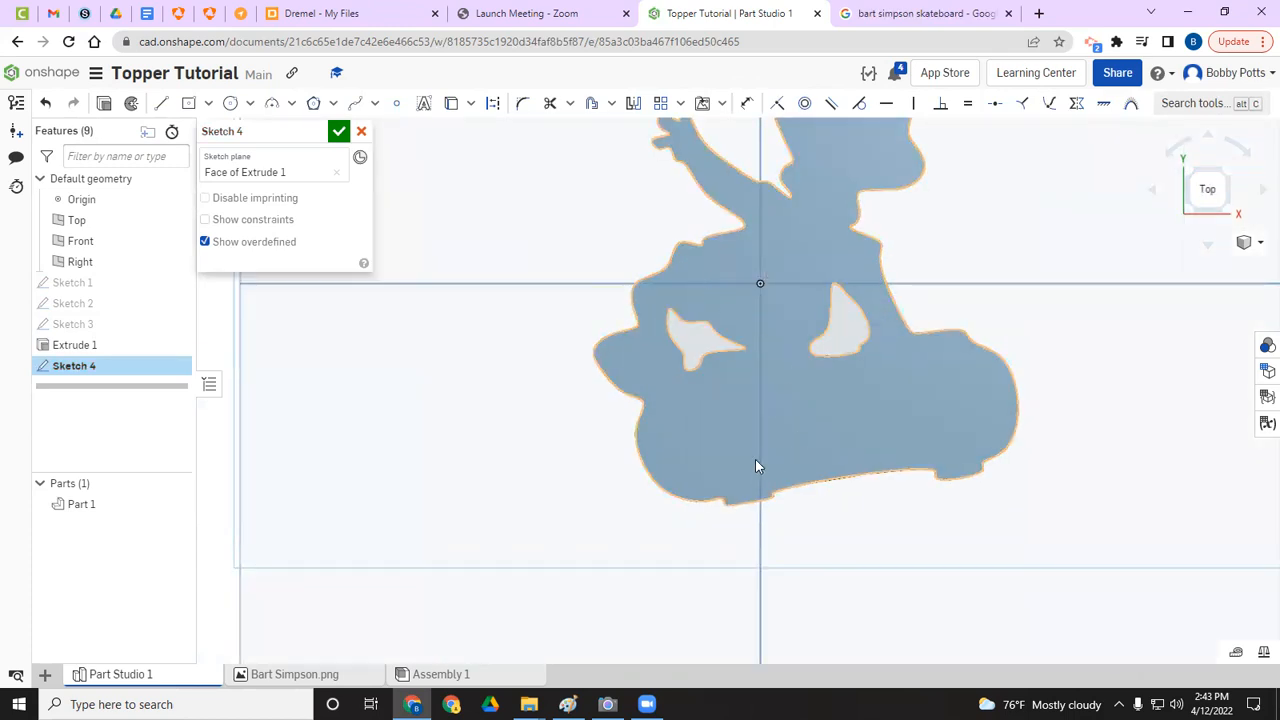
# - Sketch a 0.35 in square near the skateboard's lower edge, move it fully inside the outline and finish the sketch
pyautogui.click(188, 103)
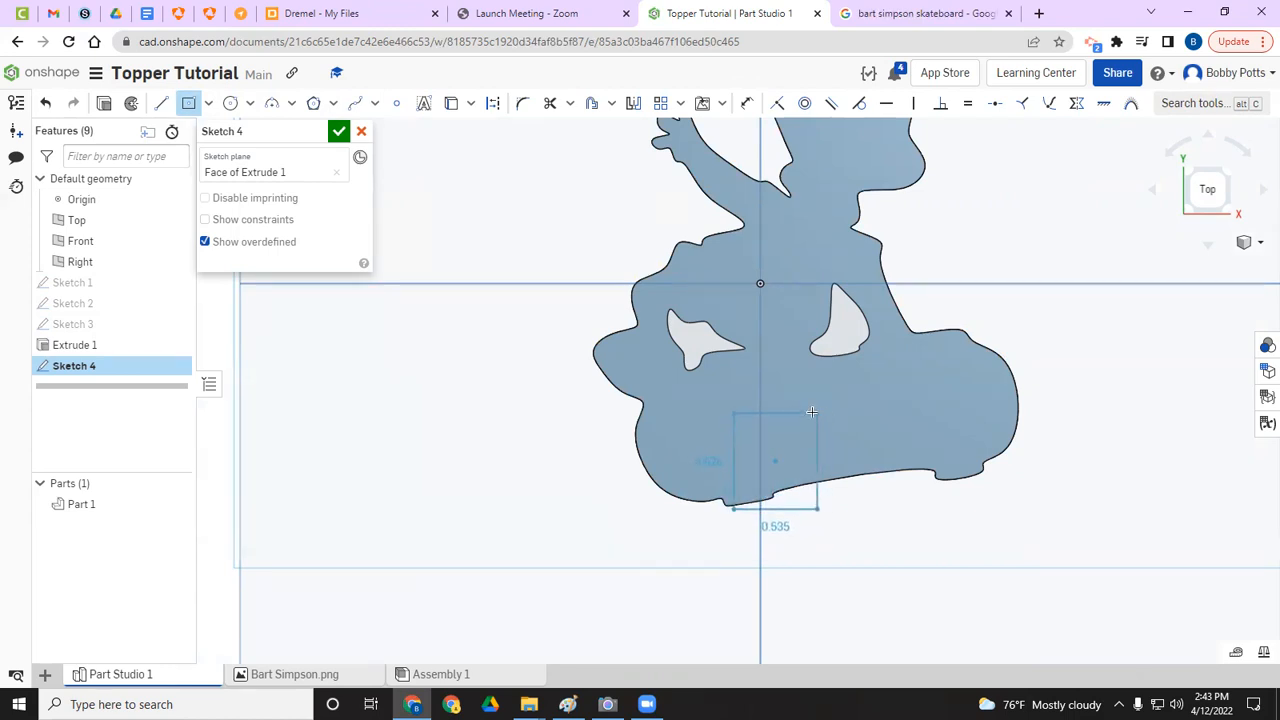
pyautogui.click(809, 426)
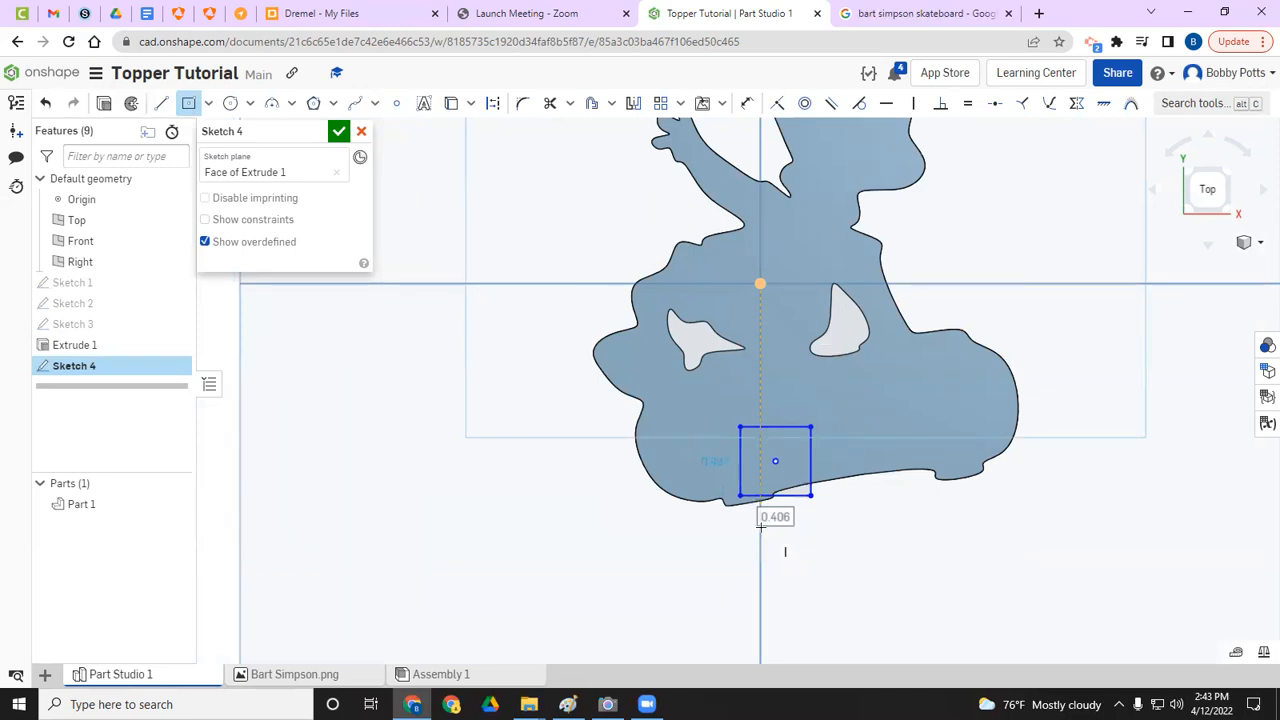
pyautogui.write('0.35')
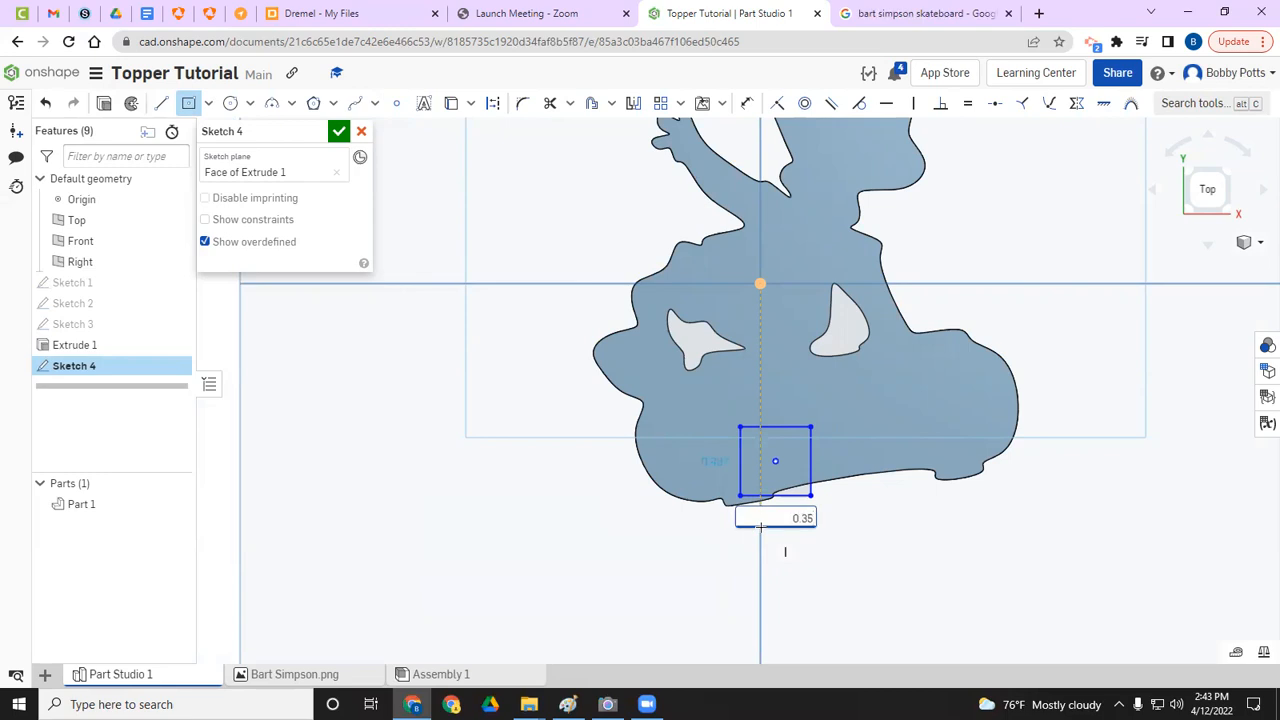
pyautogui.press('Tab')
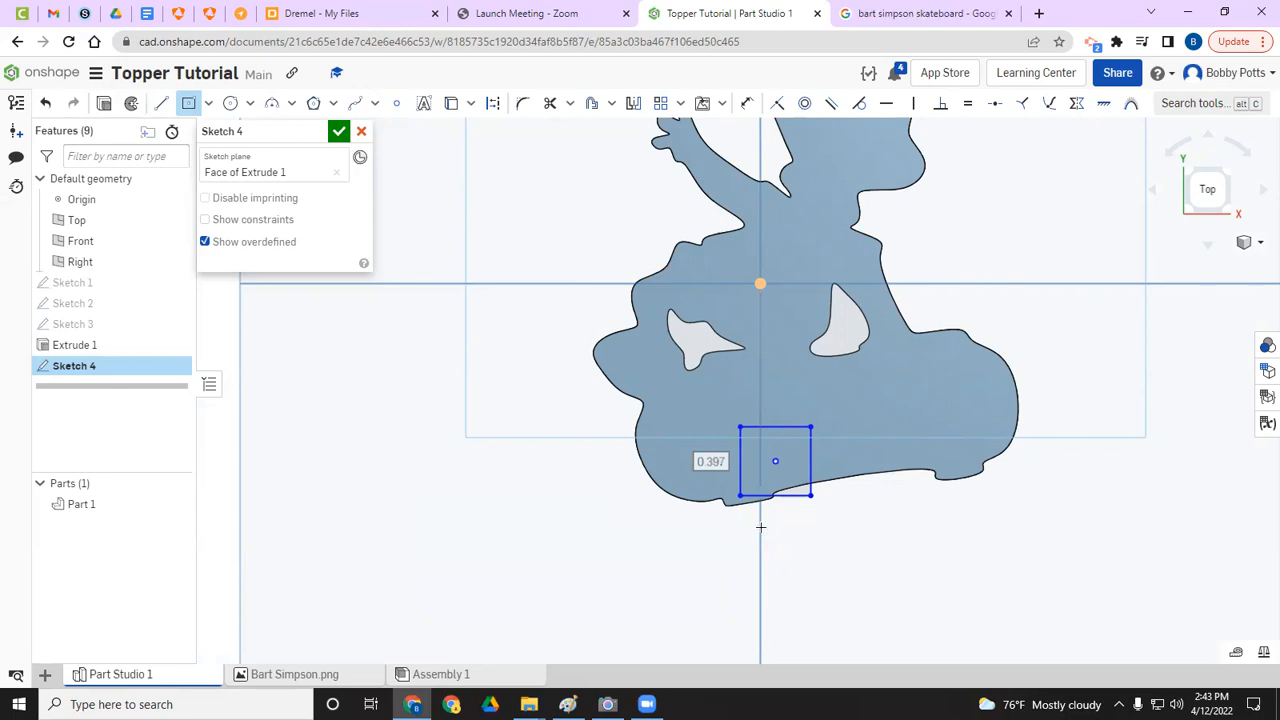
pyautogui.write('0')
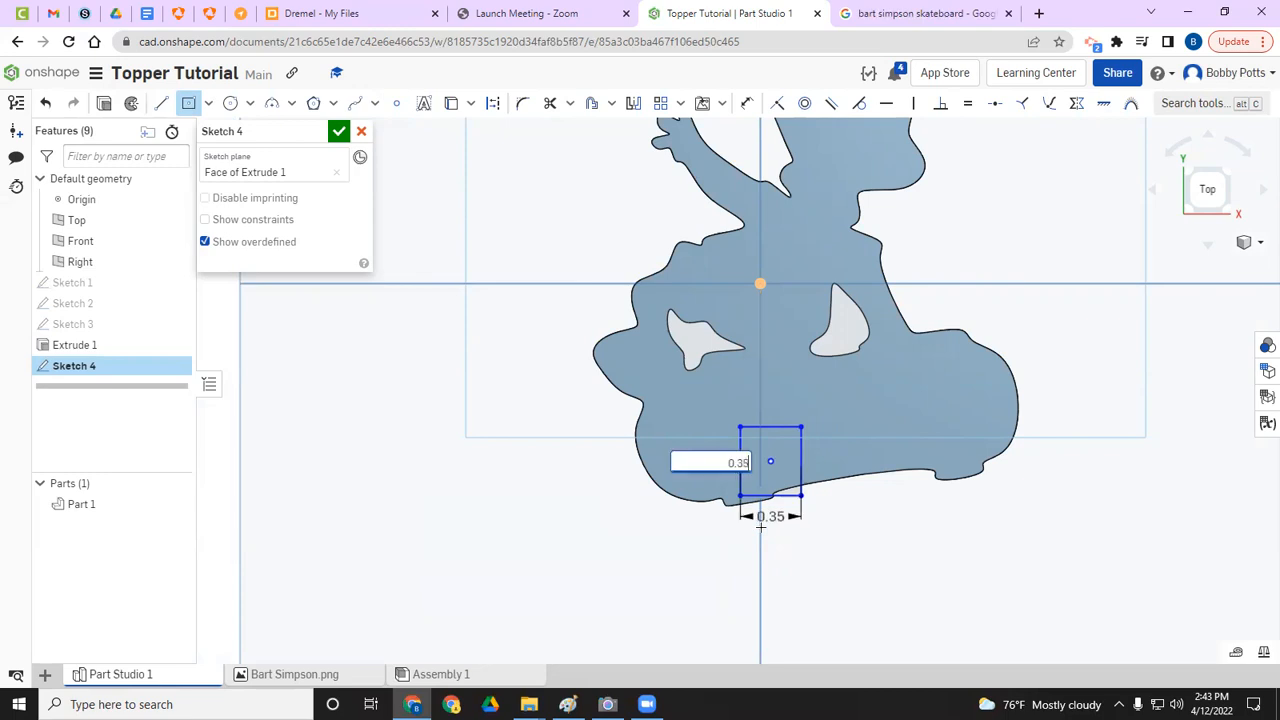
pyautogui.write('.35')
pyautogui.press('Return')
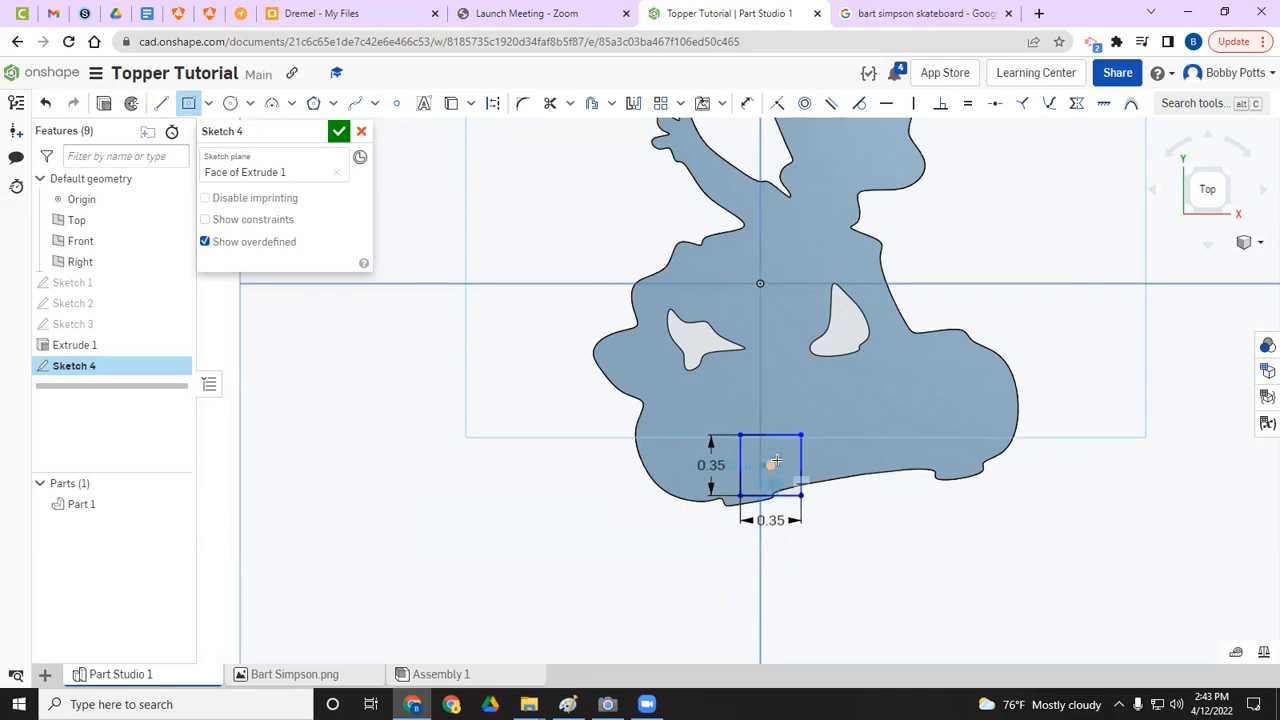
pyautogui.press('Escape')
pyautogui.moveTo(777, 435)
pyautogui.mouseDown()
pyautogui.moveTo(792, 410)
pyautogui.moveTo(806, 457)
pyautogui.moveTo(829, 457)
pyautogui.moveTo(813, 445)
pyautogui.mouseUp()
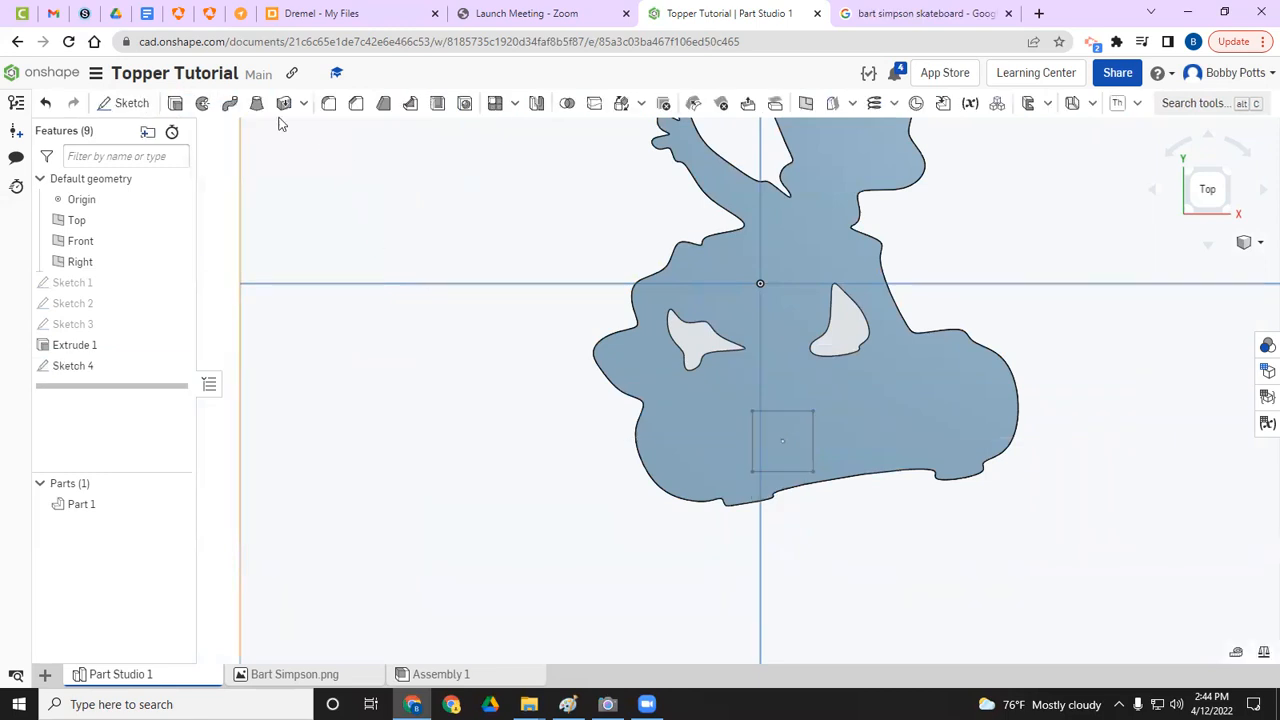
# - Extrude the square upward from the figure's face as an added block about as tall as it is wide
pyautogui.click(175, 103)
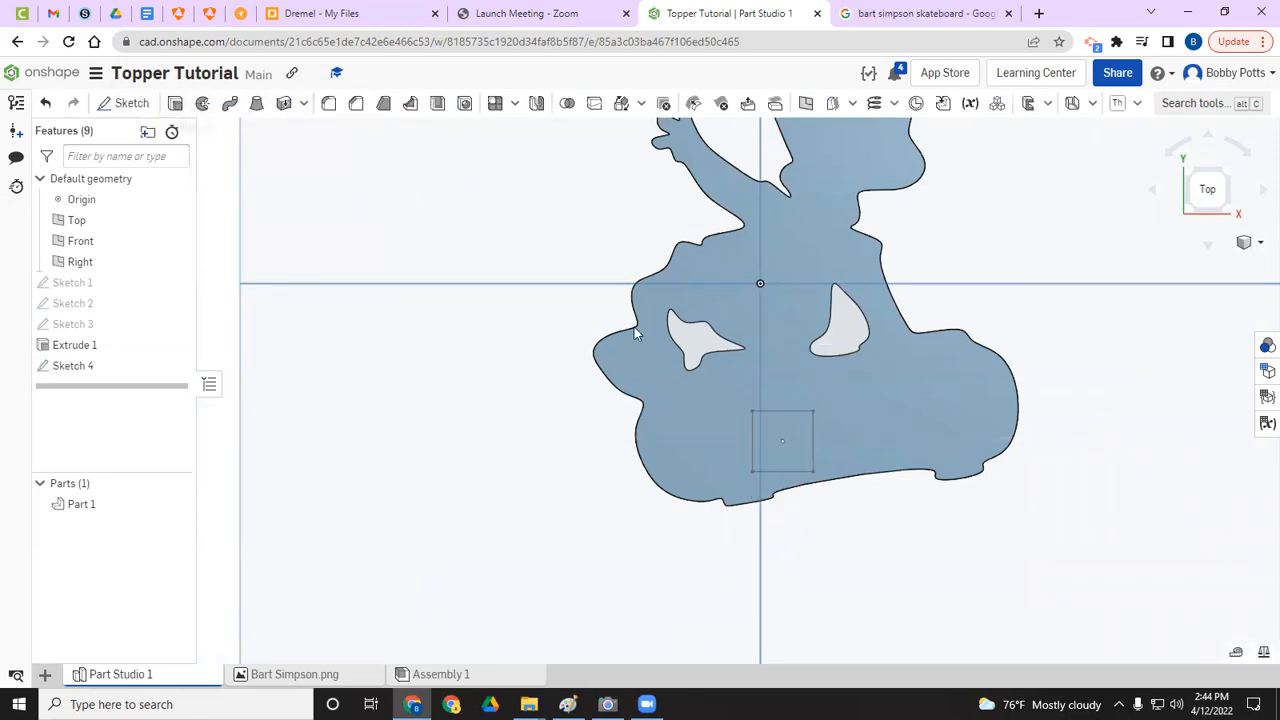
pyautogui.click(774, 448)
pyautogui.click(334, 260)
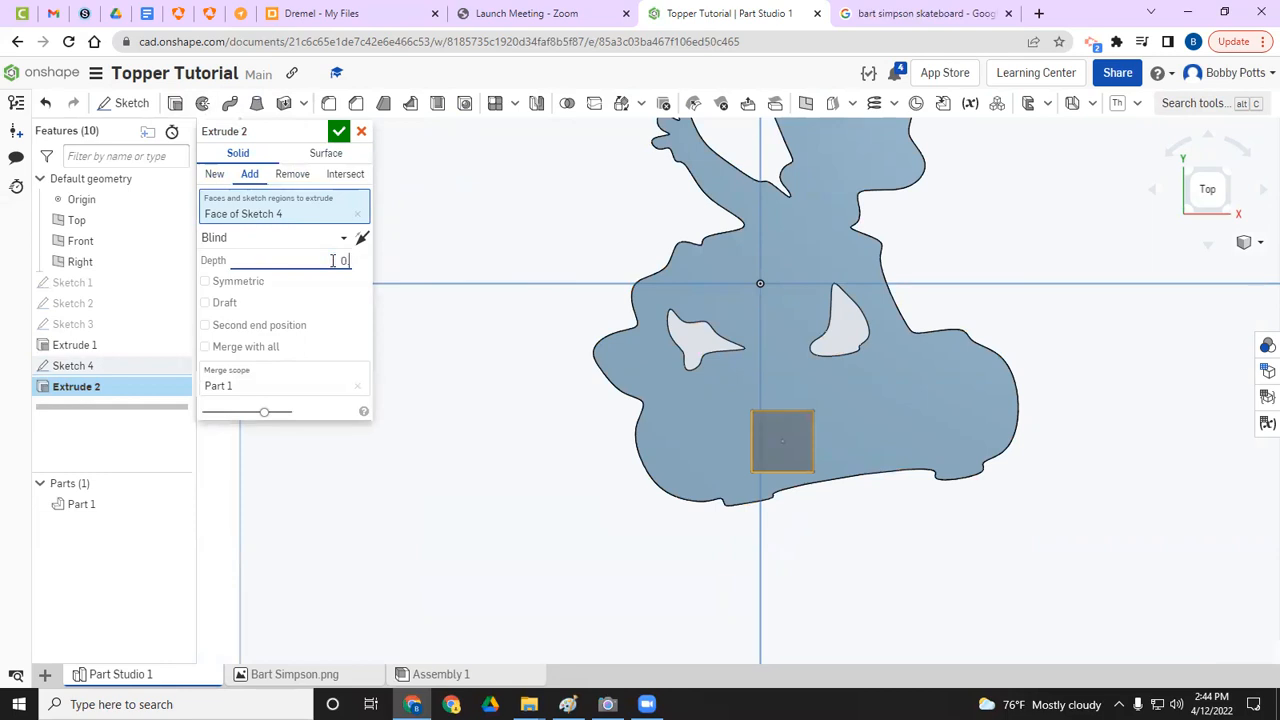
pyautogui.click(339, 131)
# - Start a new sketch on the front face of the extruded block
pyautogui.hotkey('shift', '1')
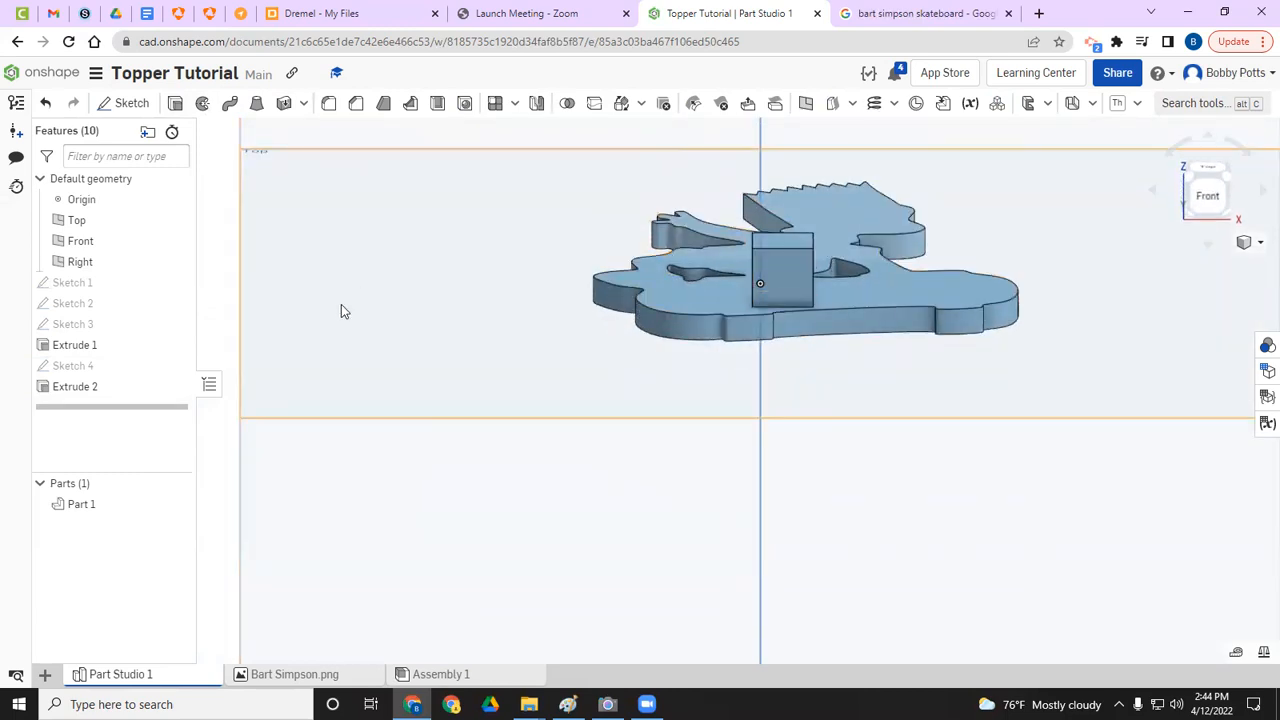
pyautogui.hotkey('shift', '1')
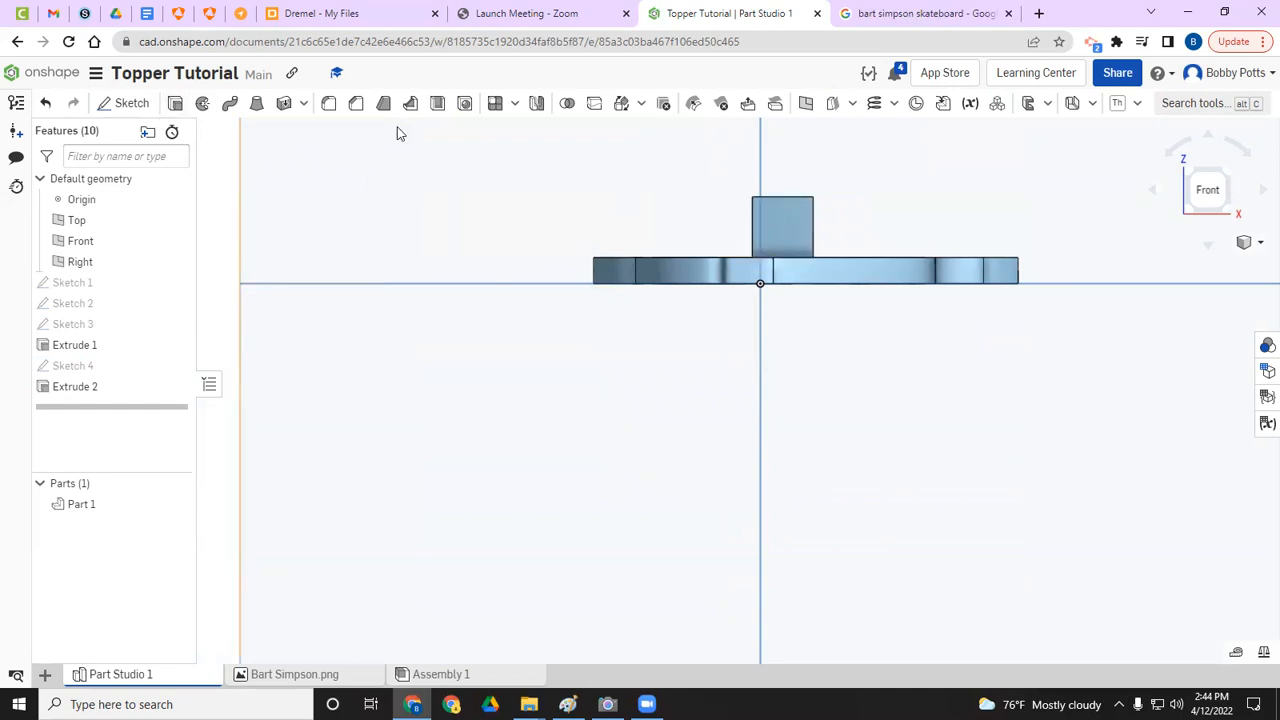
pyautogui.click(124, 103)
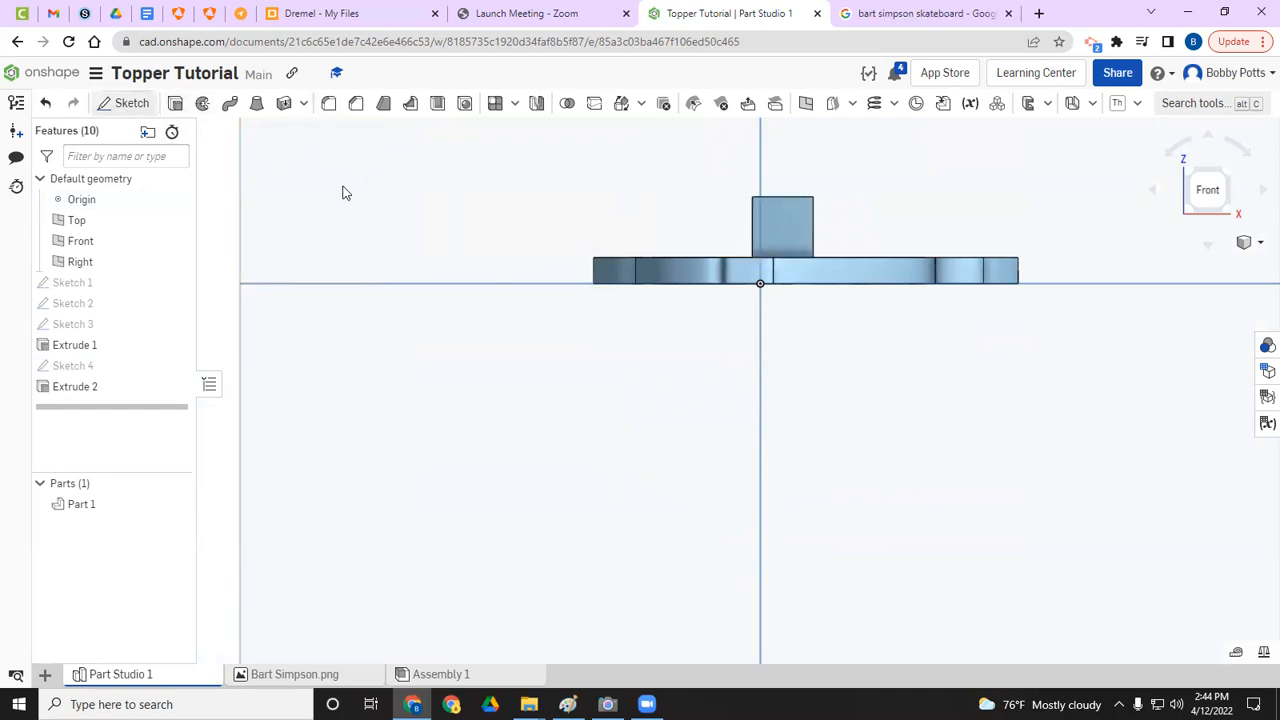
pyautogui.click(778, 227)
pyautogui.scroll(4, 789, 253)
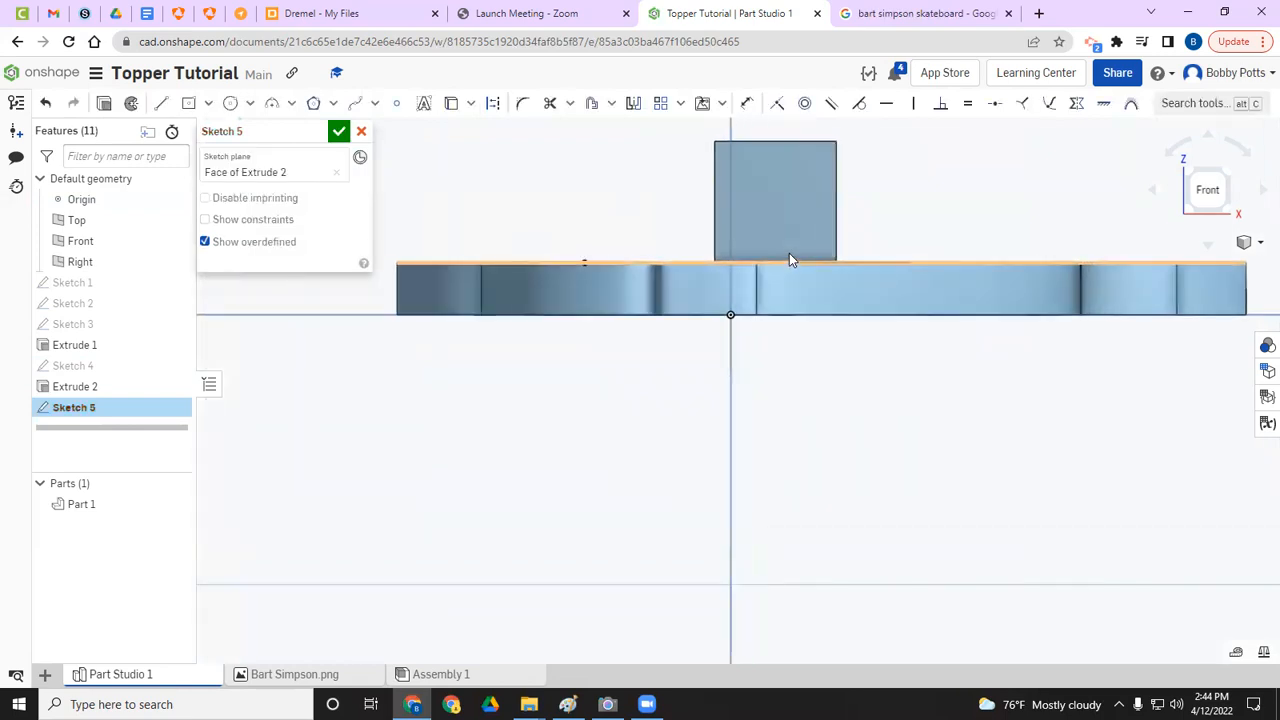
pyautogui.moveTo(758, 280); pyautogui.dragTo(711, 405, button='middle')
# - Place sketch points at the midpoints of the block face's upper and left edges, and one at the face's center
pyautogui.click(397, 107)
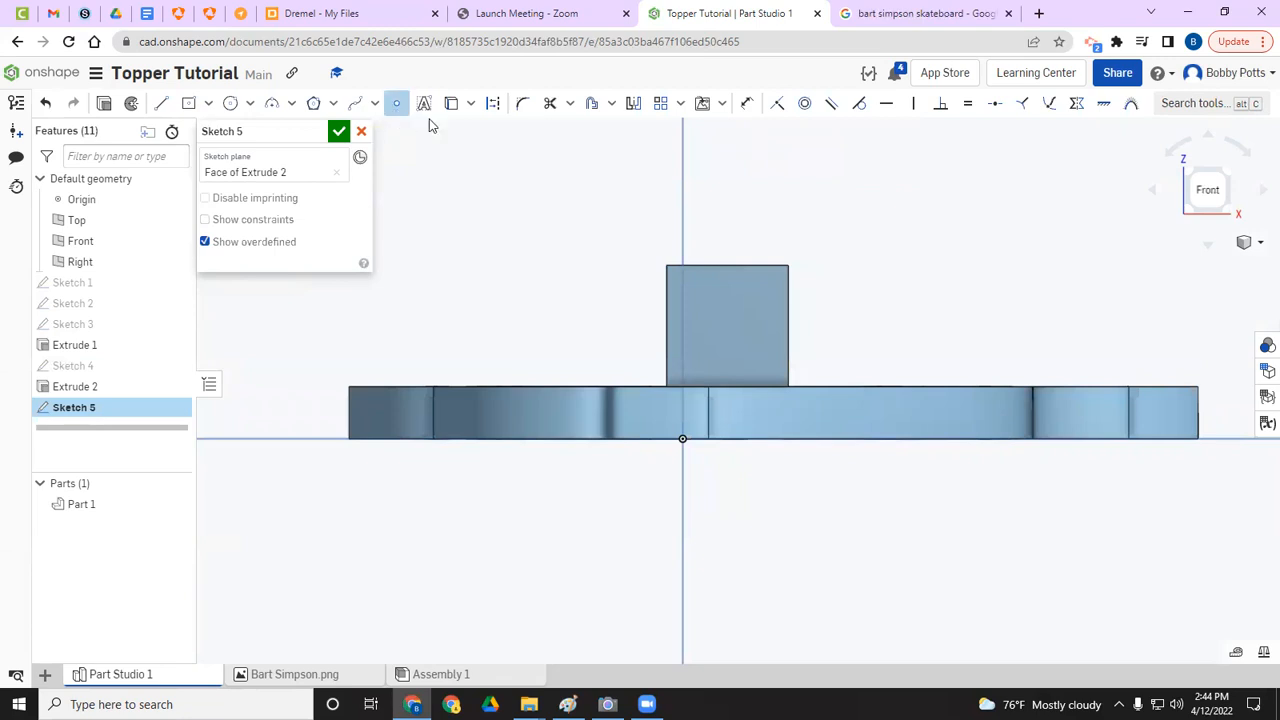
pyautogui.click(726, 265)
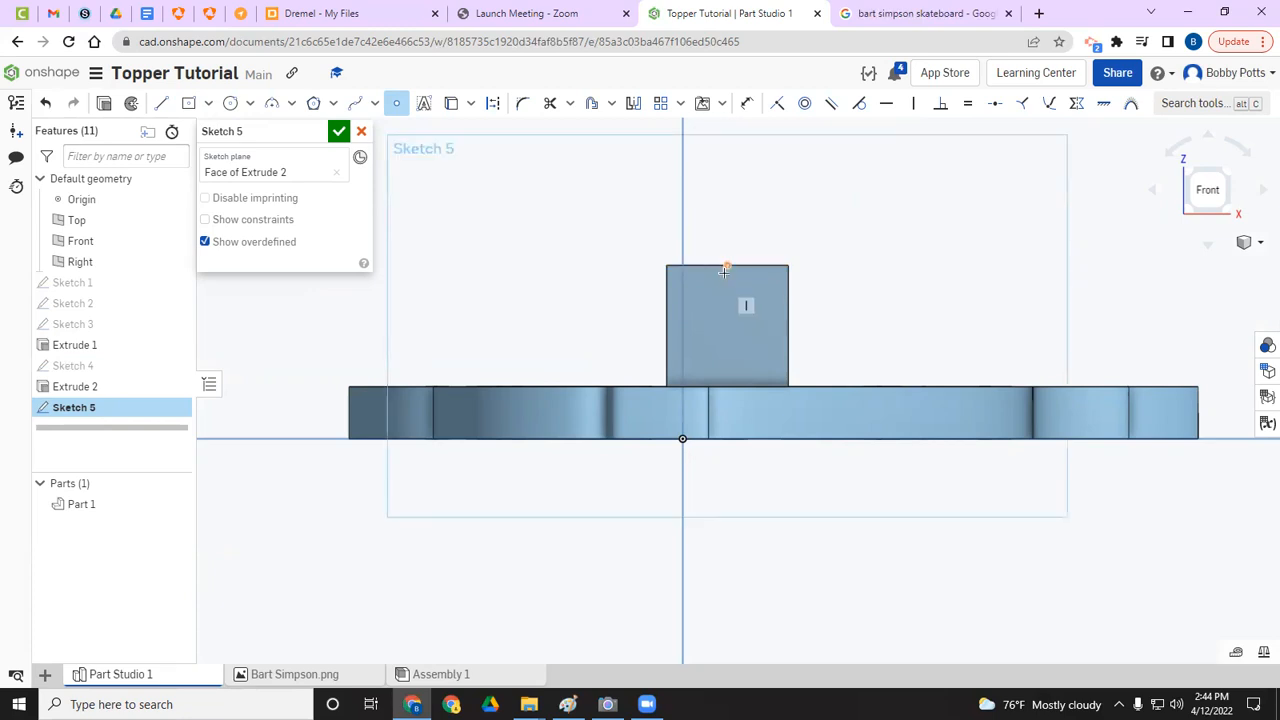
pyautogui.press('Escape')
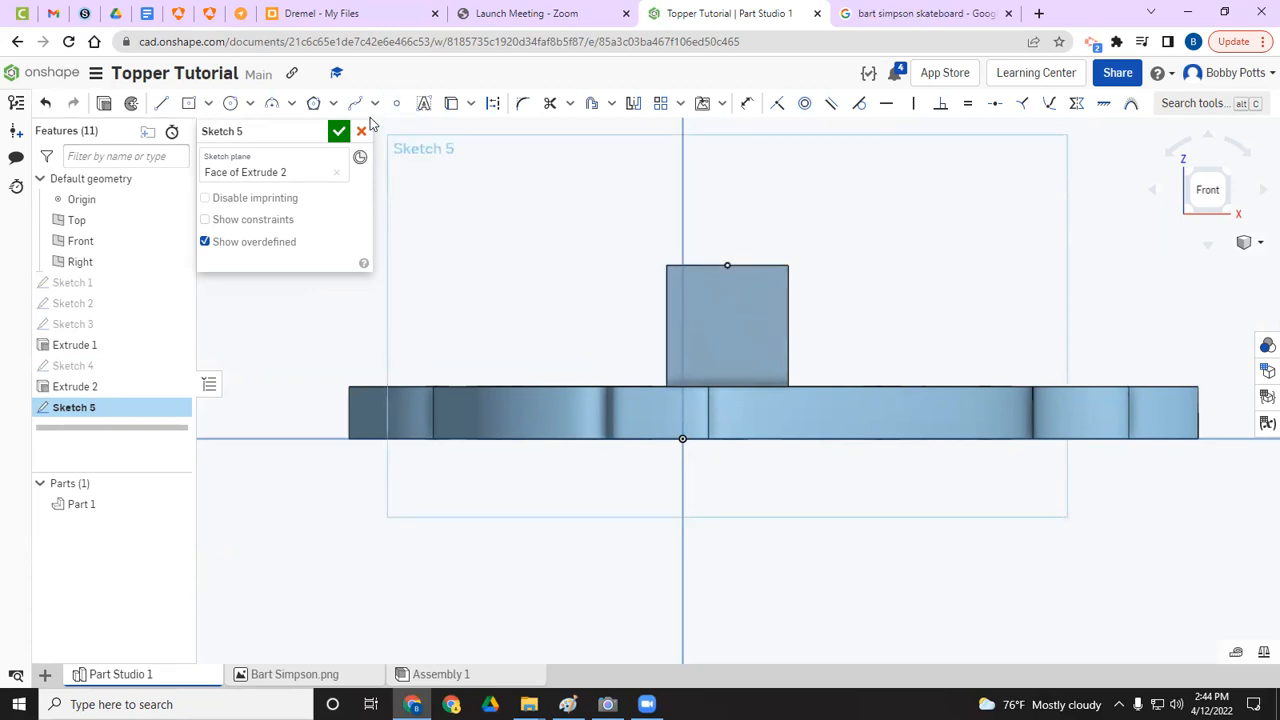
pyautogui.click(396, 103)
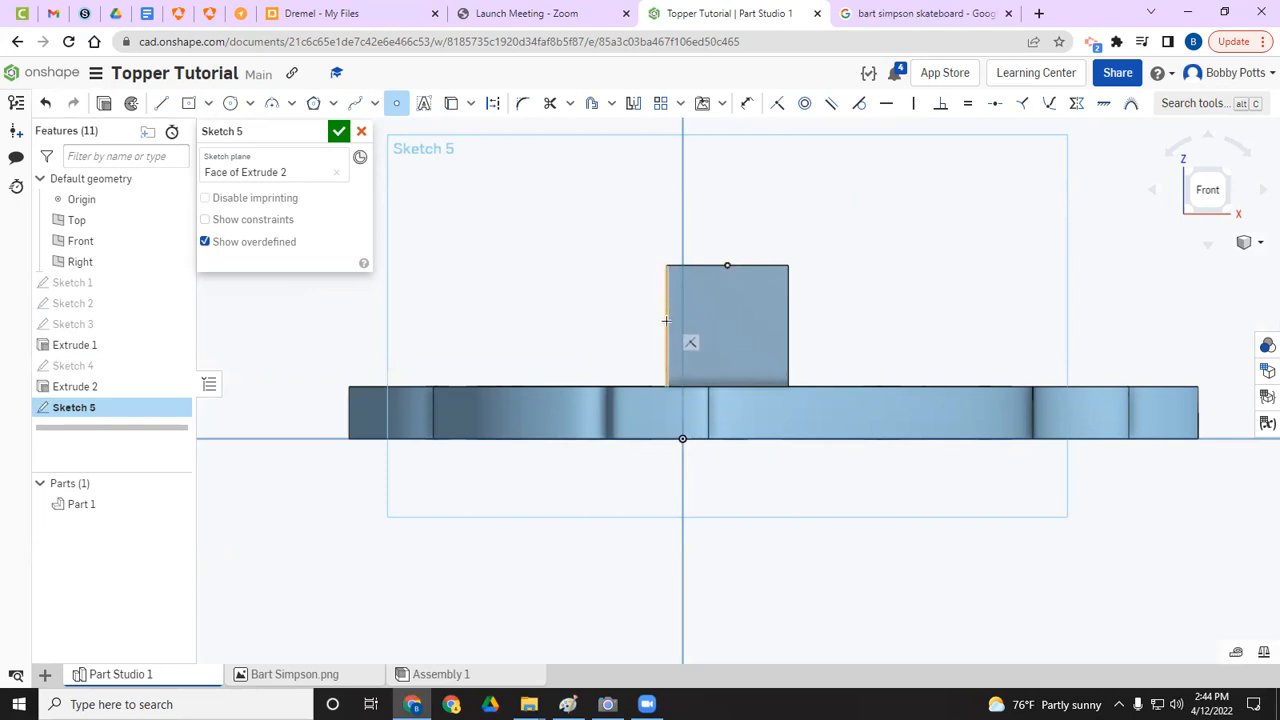
pyautogui.click(728, 326)
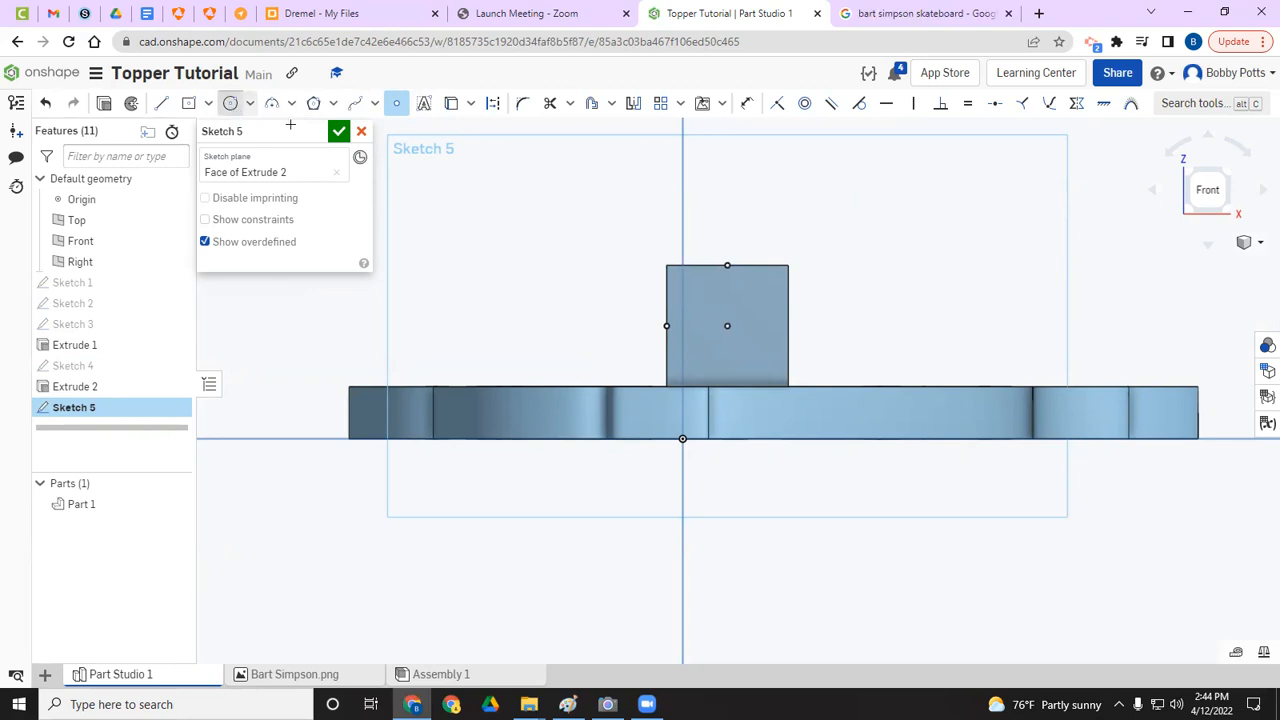
# - Draw a 0.262 in diameter circle centered on the block face's center point and finish the sketch
pyautogui.press('c')
pyautogui.click(727, 325)
pyautogui.click(761, 311)
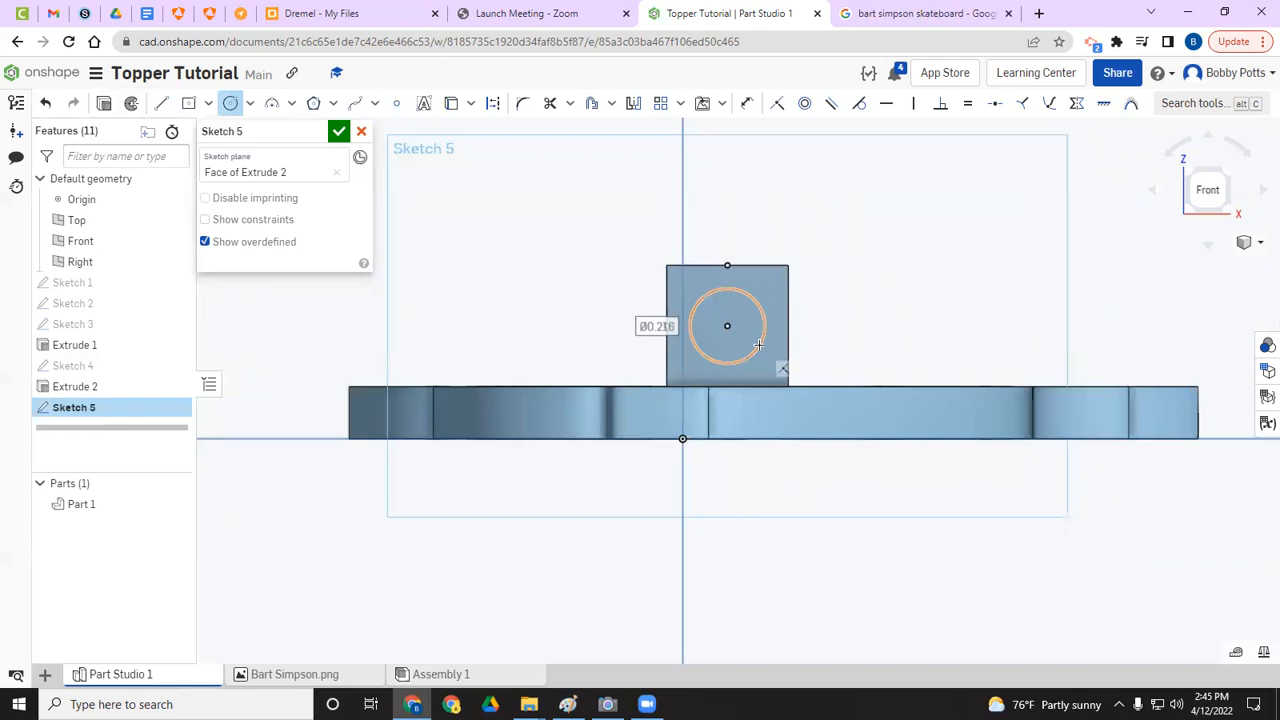
pyautogui.write('0.262')
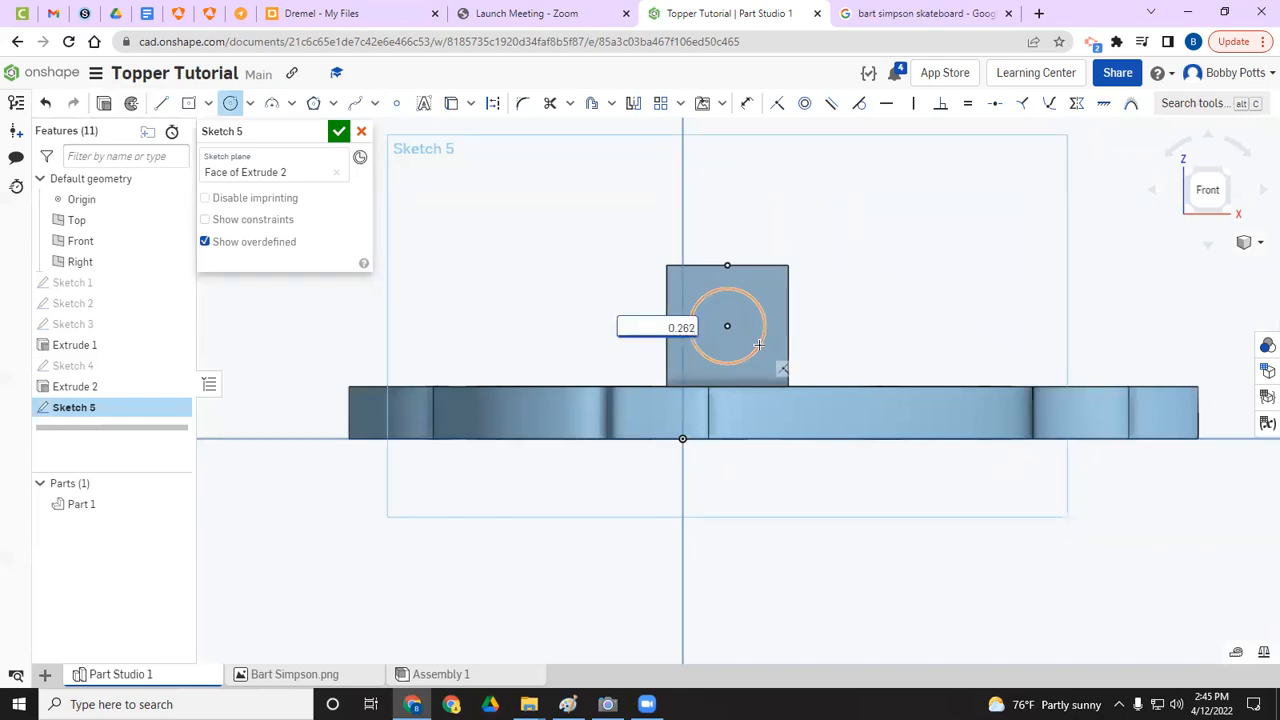
pyautogui.press('Return')
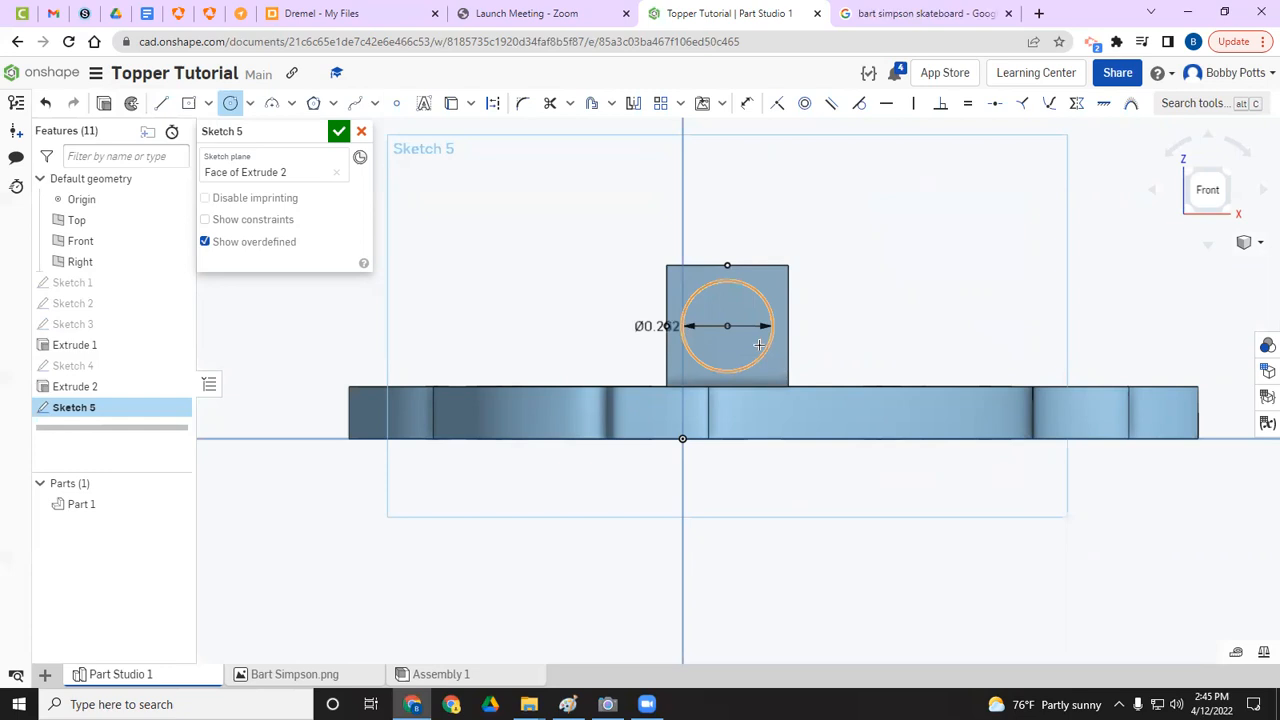
pyautogui.click(339, 131)
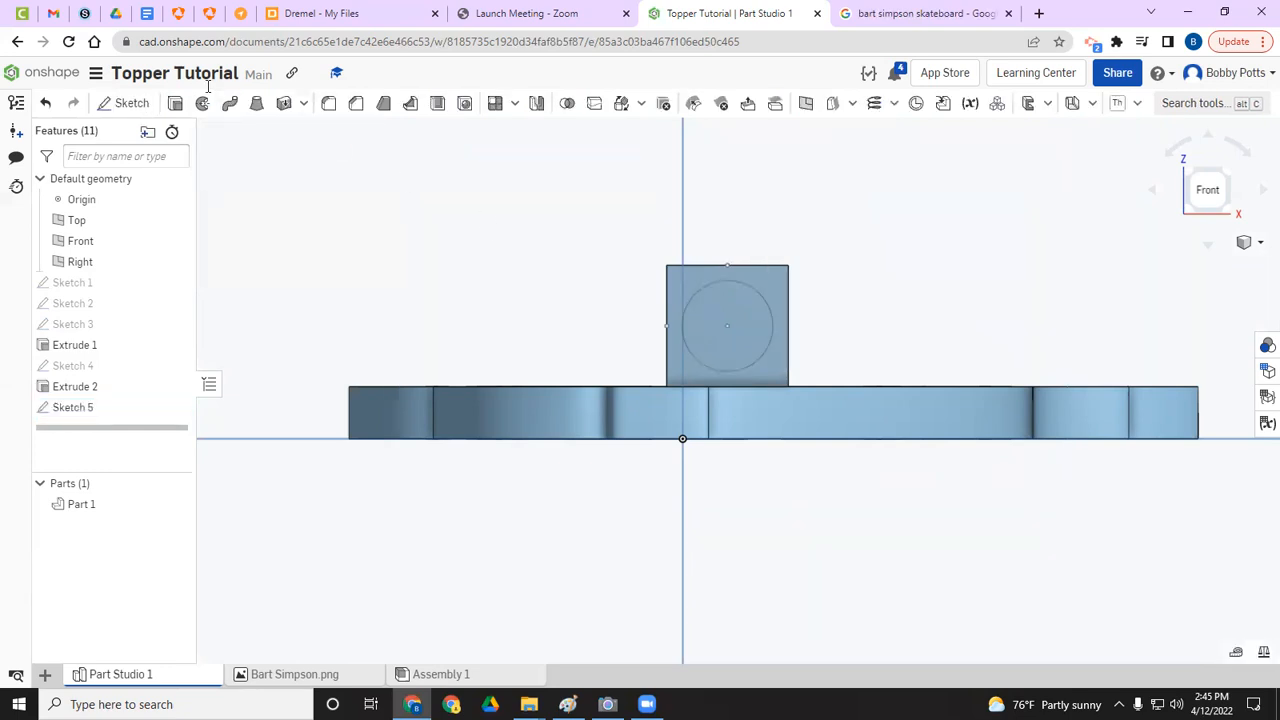
# - Cut the circle into the block as a blind hole by extruding it as Remove, 0.25 in deep
pyautogui.click(175, 103)
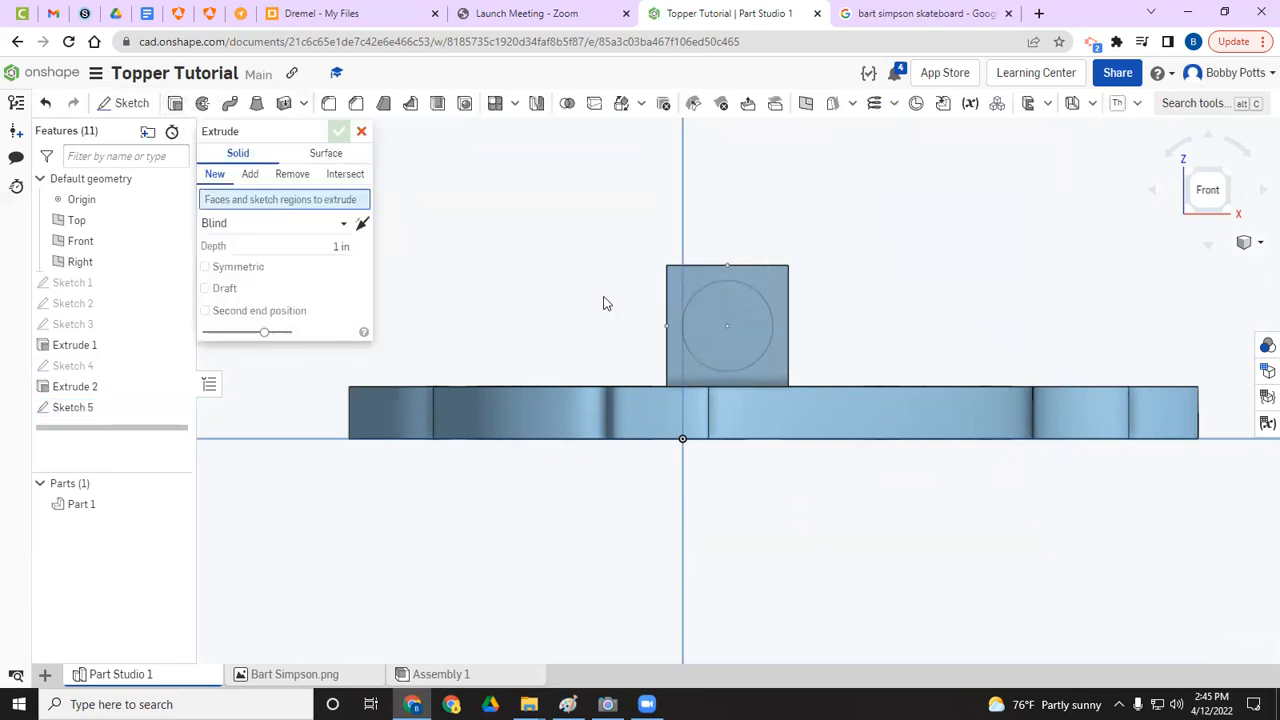
pyautogui.click(698, 332)
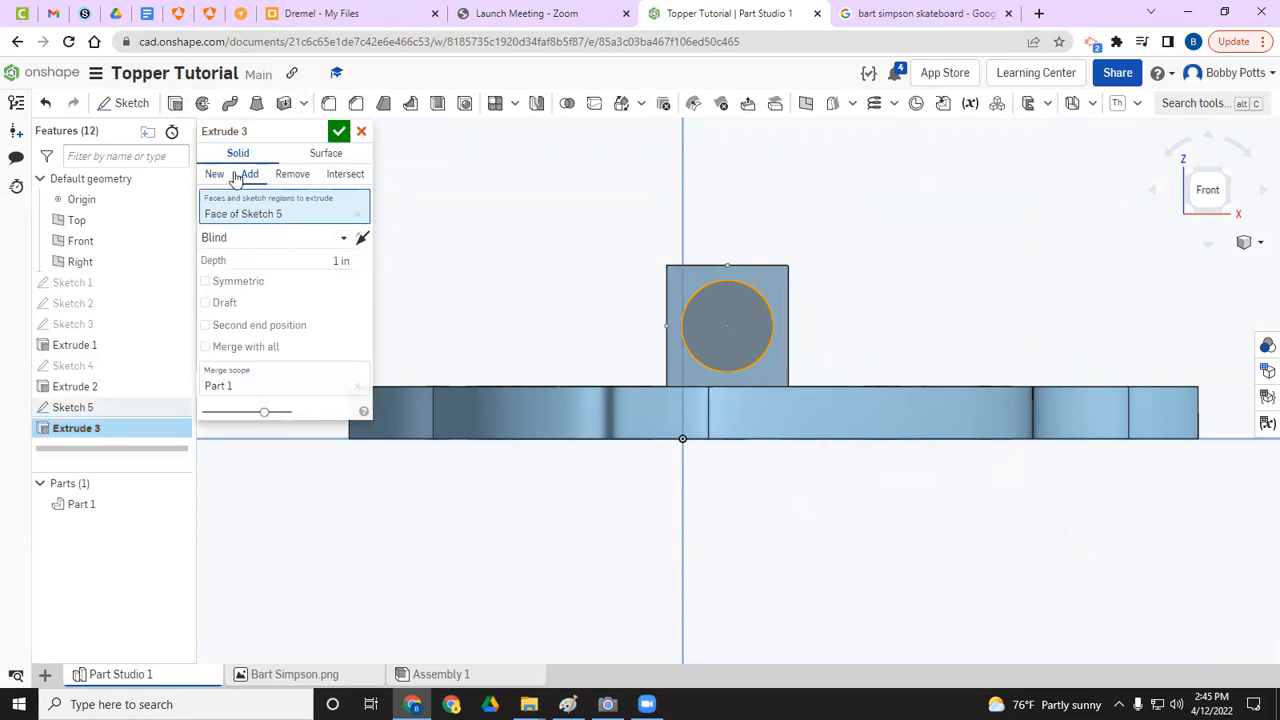
pyautogui.click(297, 176)
pyautogui.click(331, 263)
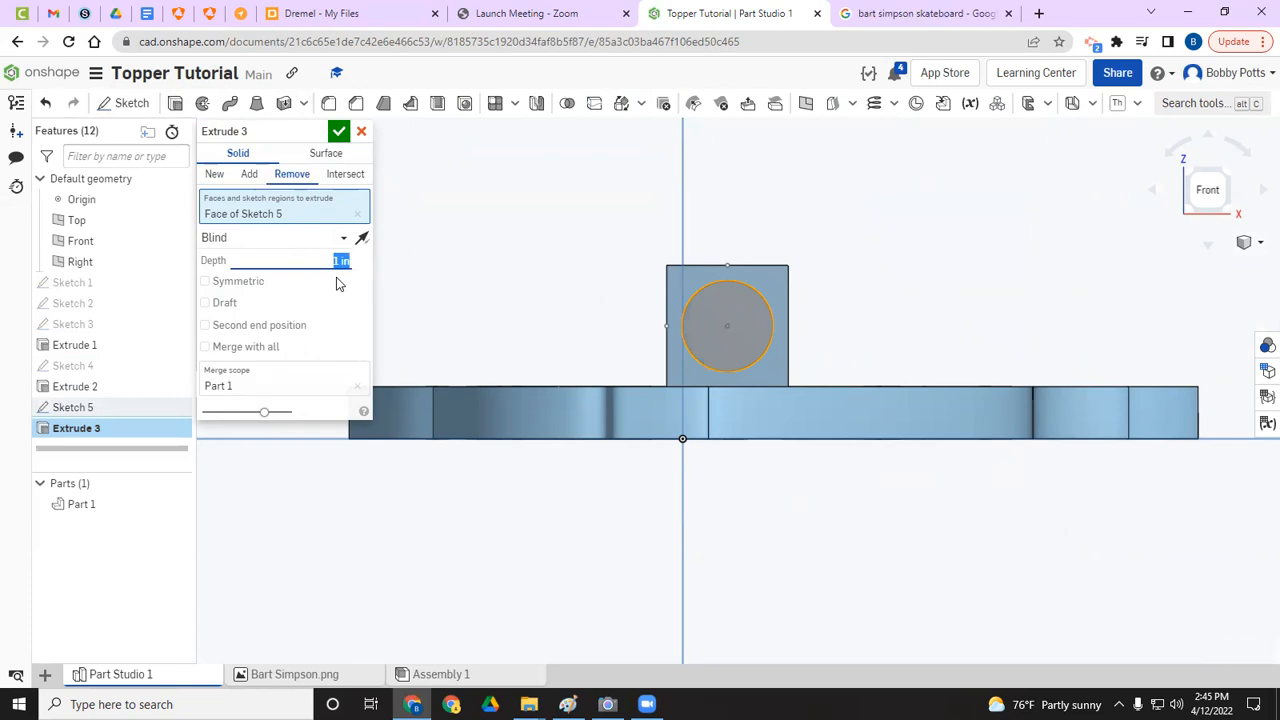
pyautogui.write('0.25')
pyautogui.press('Return')
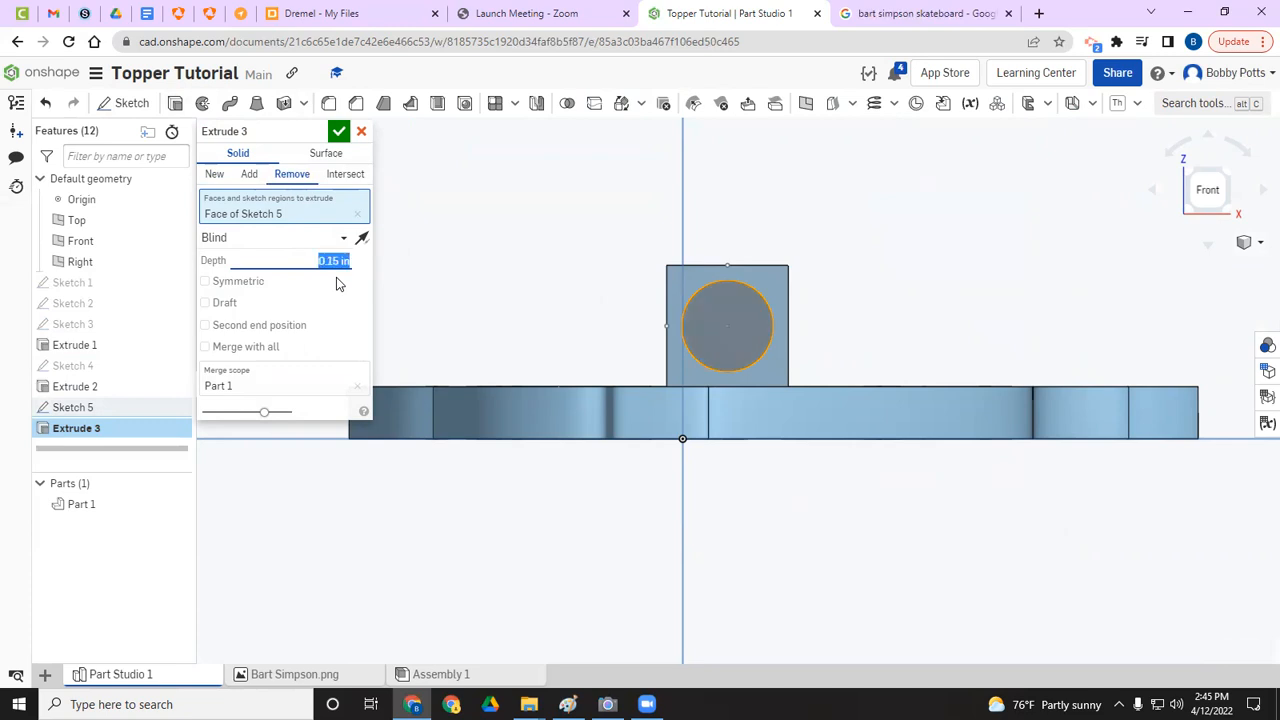
pyautogui.click(330, 260)
pyautogui.click(339, 131)
# - Examine the block's hole, then the whole topper from above, from the side and from the back
pyautogui.press('Up')
pyautogui.press('Up')
pyautogui.press('Up')
pyautogui.press('Up')
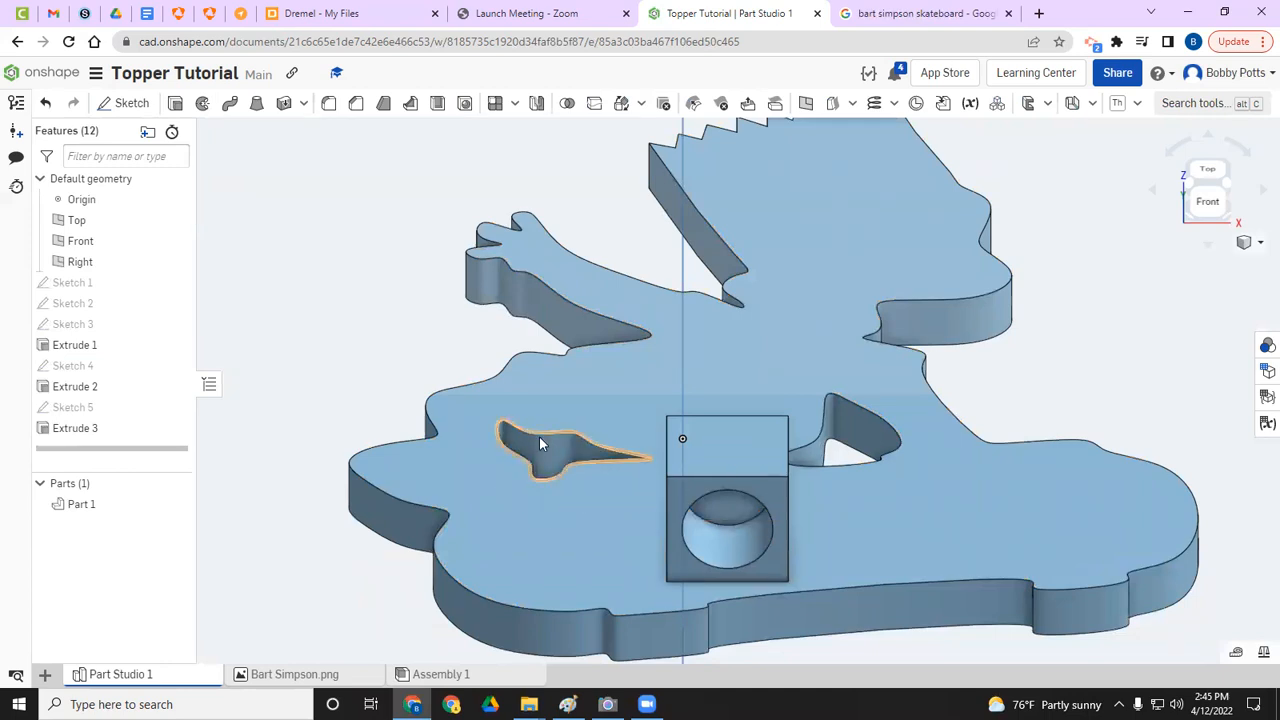
pyautogui.hotkey('shift', '5')
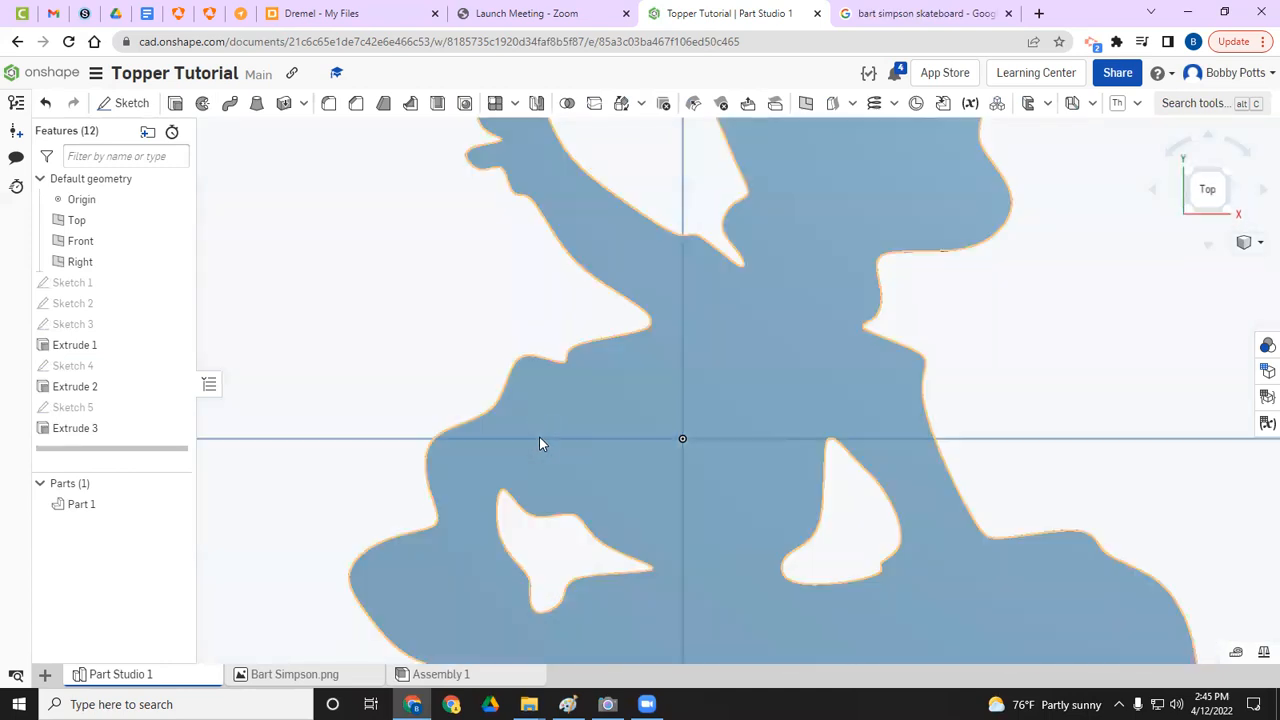
pyautogui.scroll(-3, 642, 378)
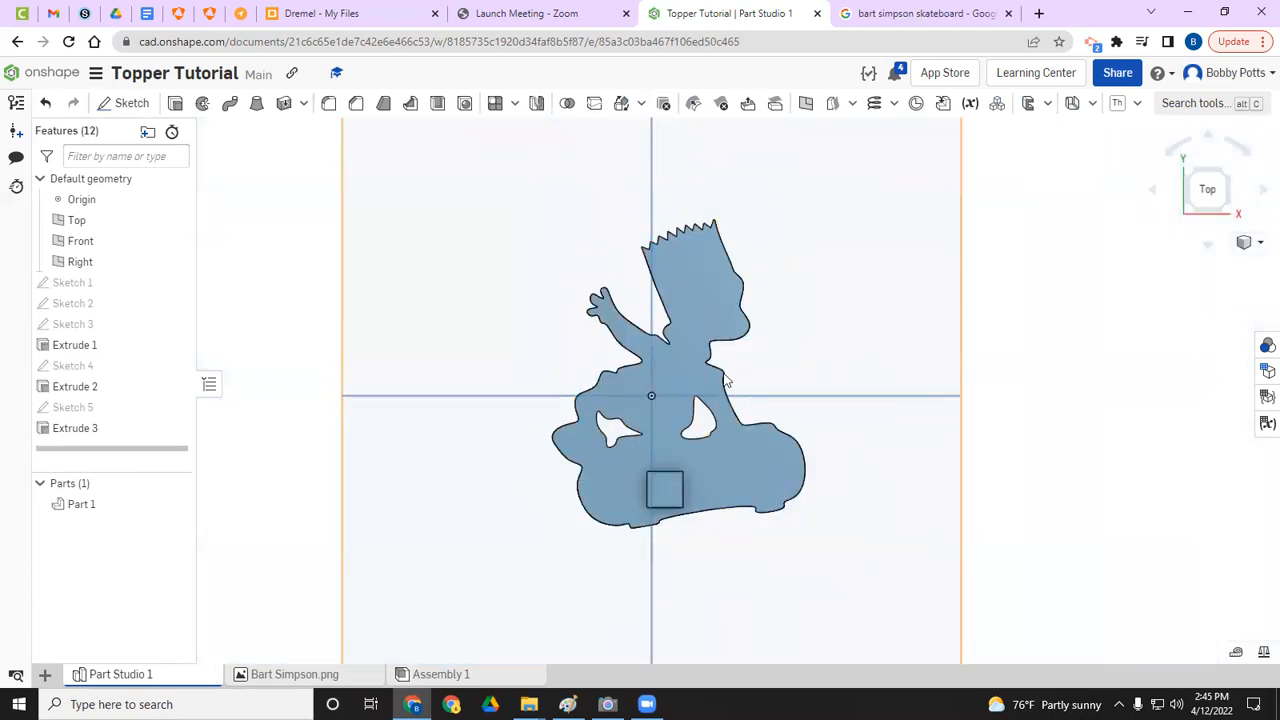
pyautogui.press('Right')
pyautogui.press('Right')
pyautogui.press('Right')
pyautogui.press('Right')
pyautogui.press('Right')
pyautogui.press('Right')
pyautogui.press('Right')
pyautogui.press('Right')
pyautogui.press('Right')
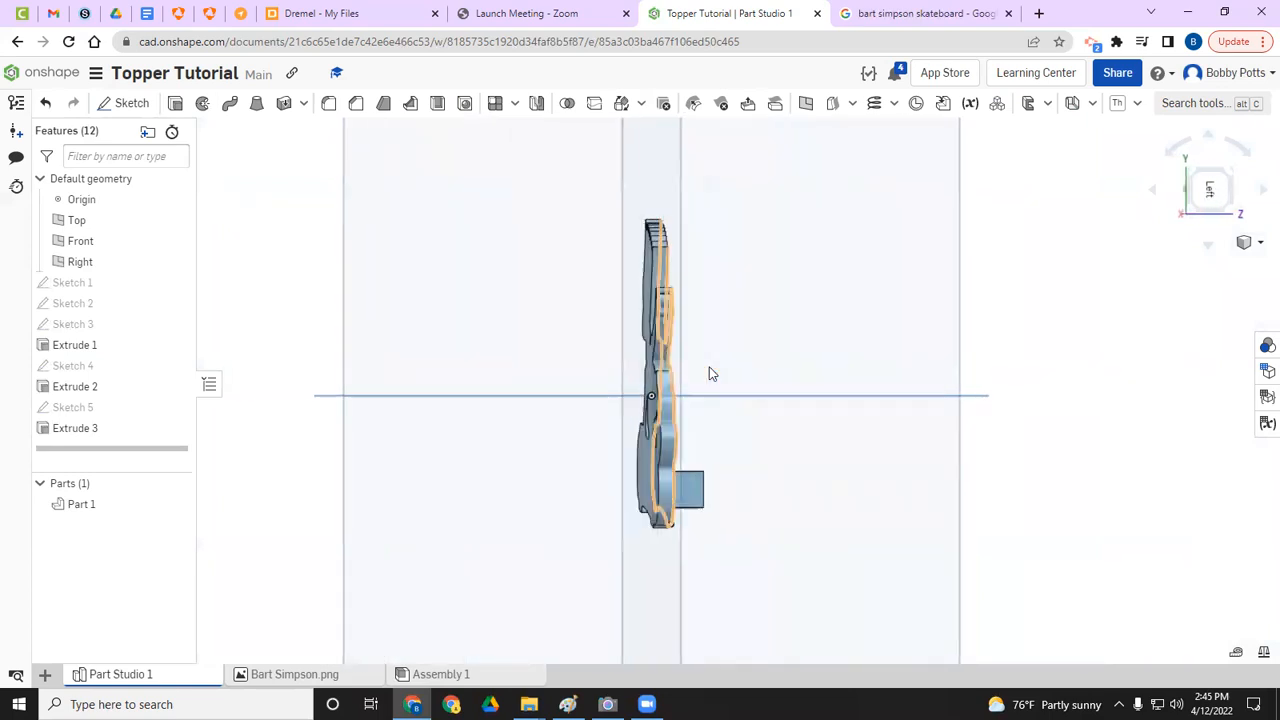
pyautogui.press('Right')
pyautogui.press('Right')
pyautogui.press('Right')
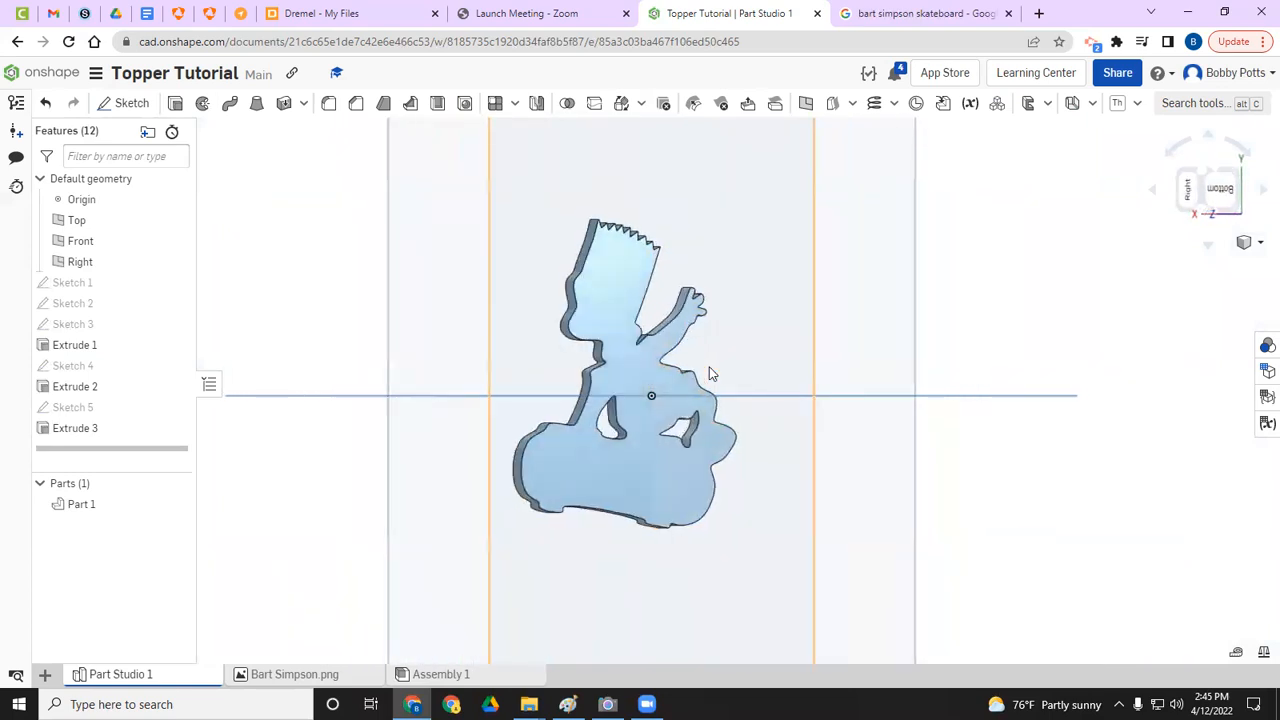
# - Compare the modeled silhouette with the Bart Simpson skateboard picture in the Google image results
pyautogui.click(930, 24)
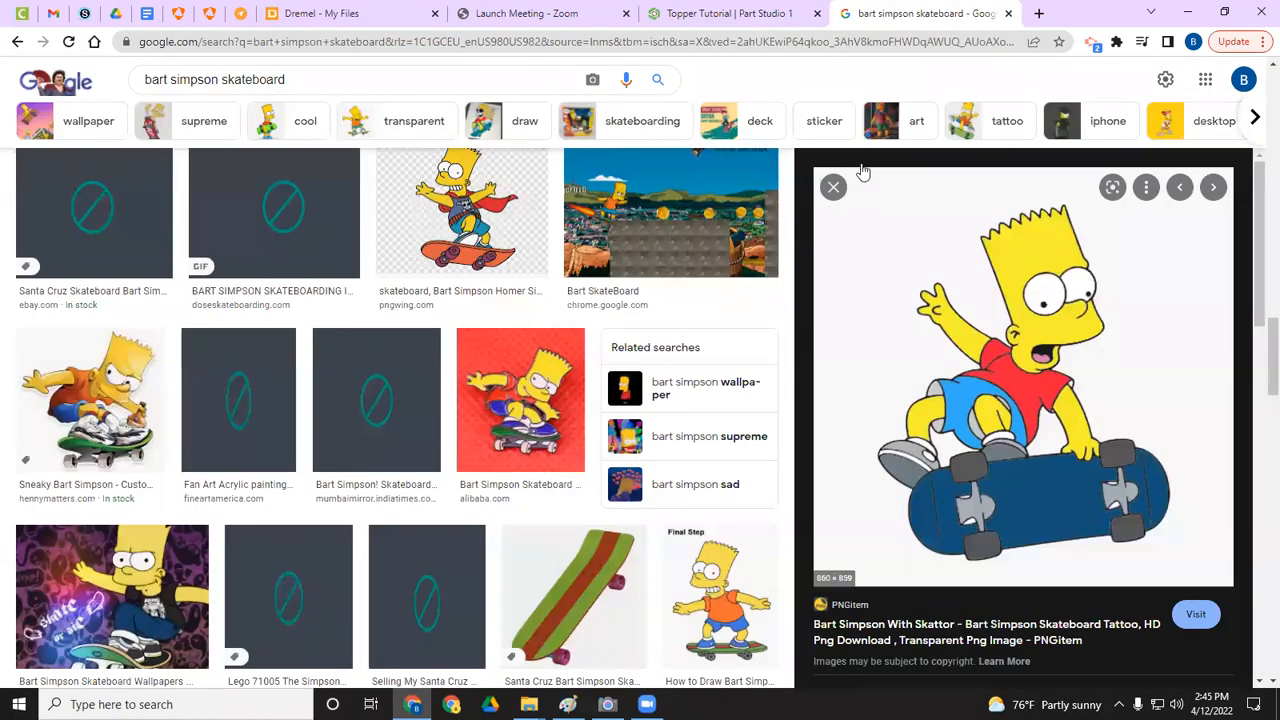
pyautogui.click(760, 18)
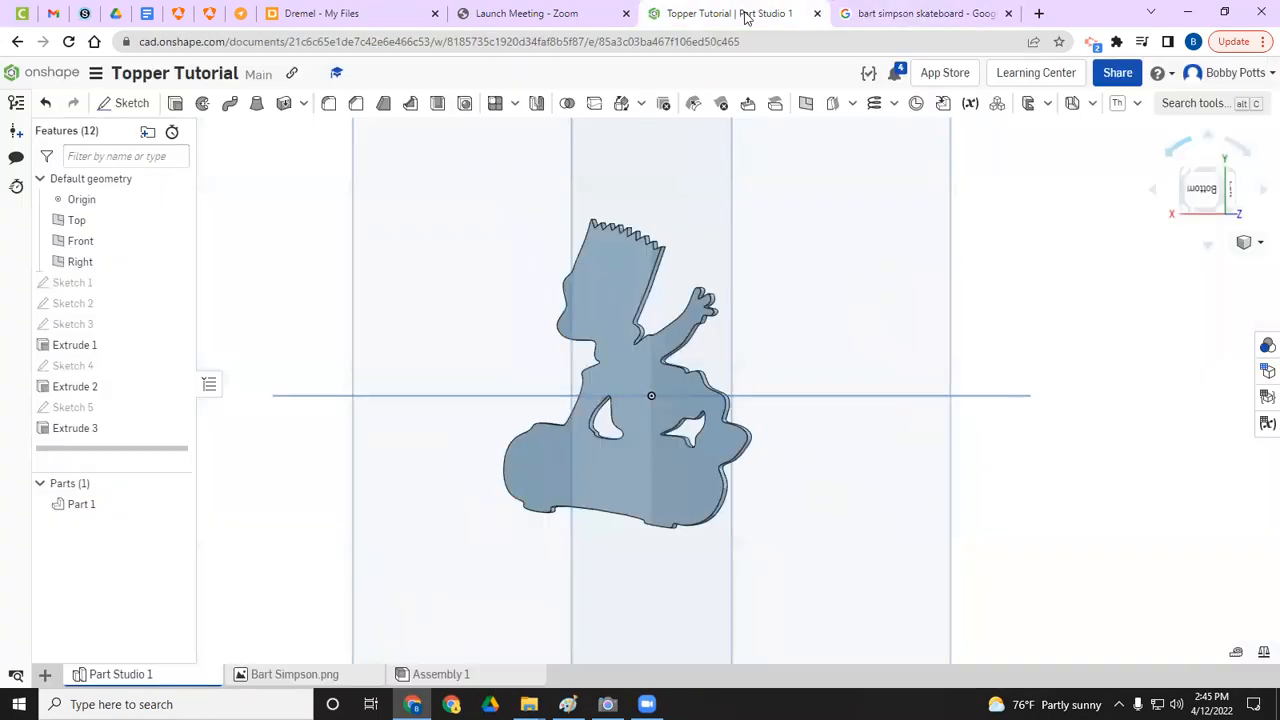
pyautogui.click(930, 20)
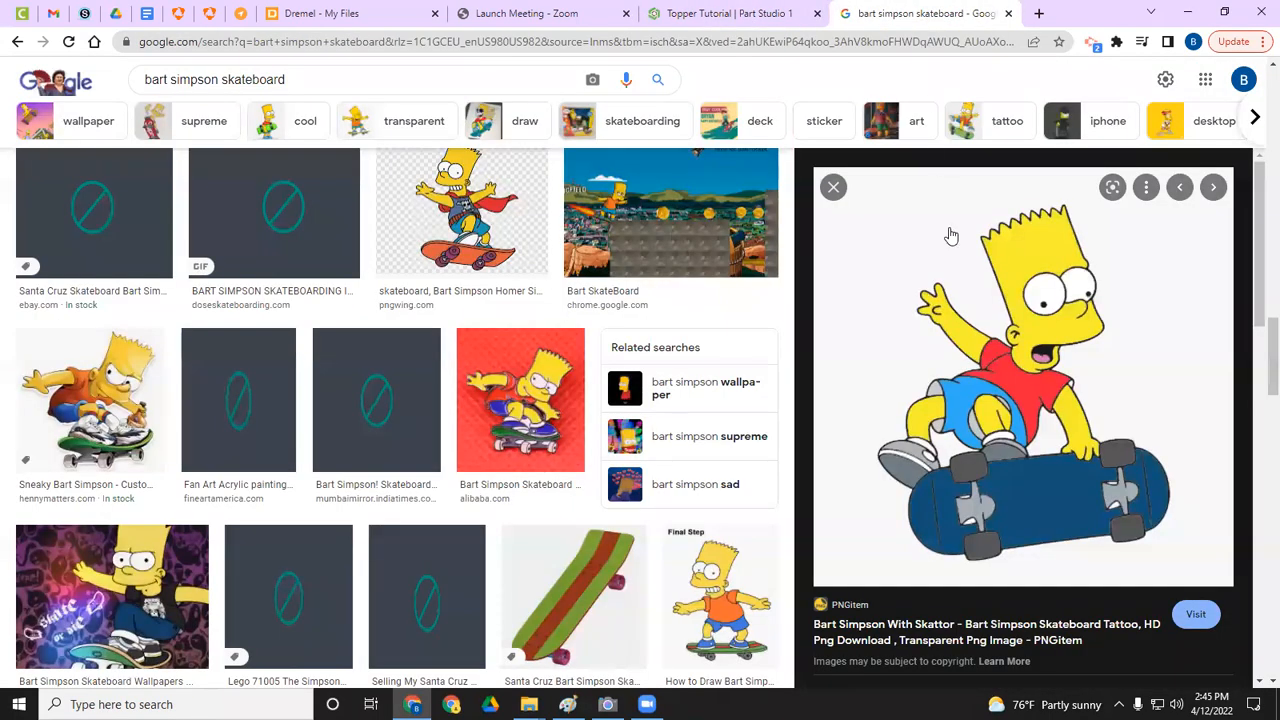
pyautogui.click(760, 14)
# - Examine the topper's silhouette and mounting block from the back around the right side to the front
pyautogui.press('Right')
pyautogui.press('Right')
pyautogui.press('Right')
pyautogui.press('Right')
pyautogui.press('Right')
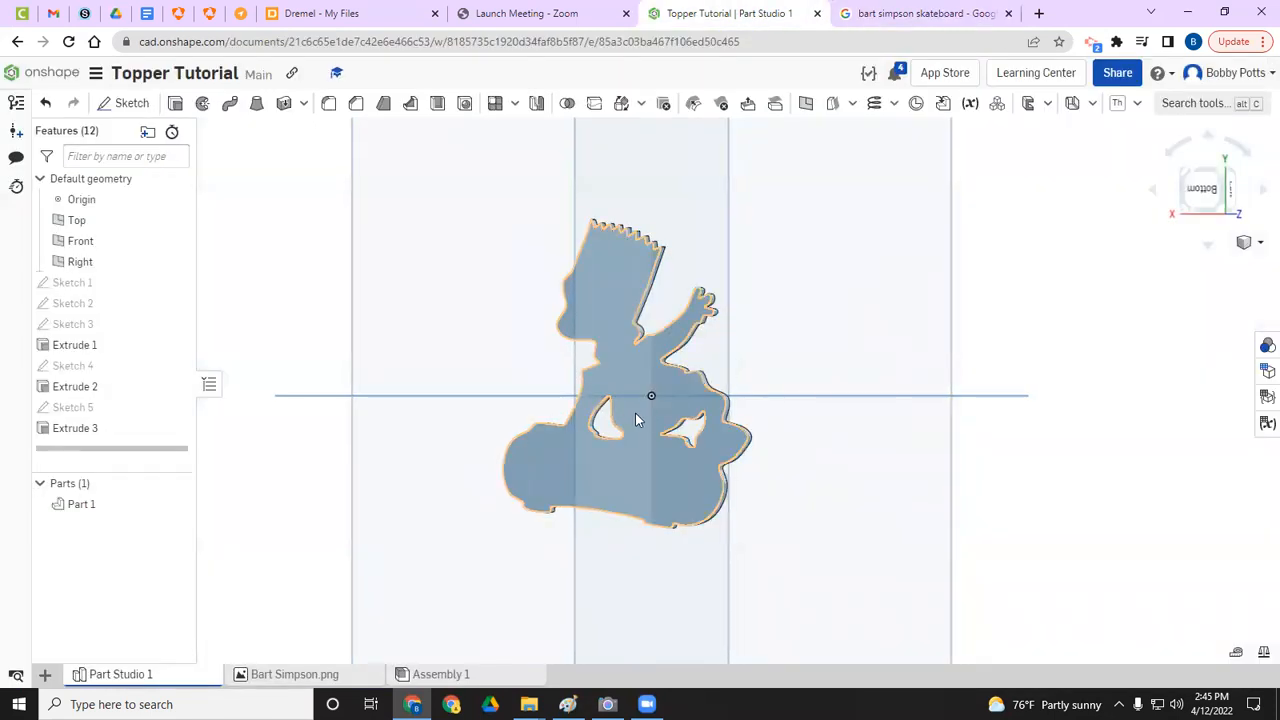
pyautogui.press('Right')
pyautogui.press('Right')
pyautogui.press('Right')
pyautogui.press('Right')
pyautogui.press('Right')
pyautogui.press('Right')
pyautogui.press('Right')
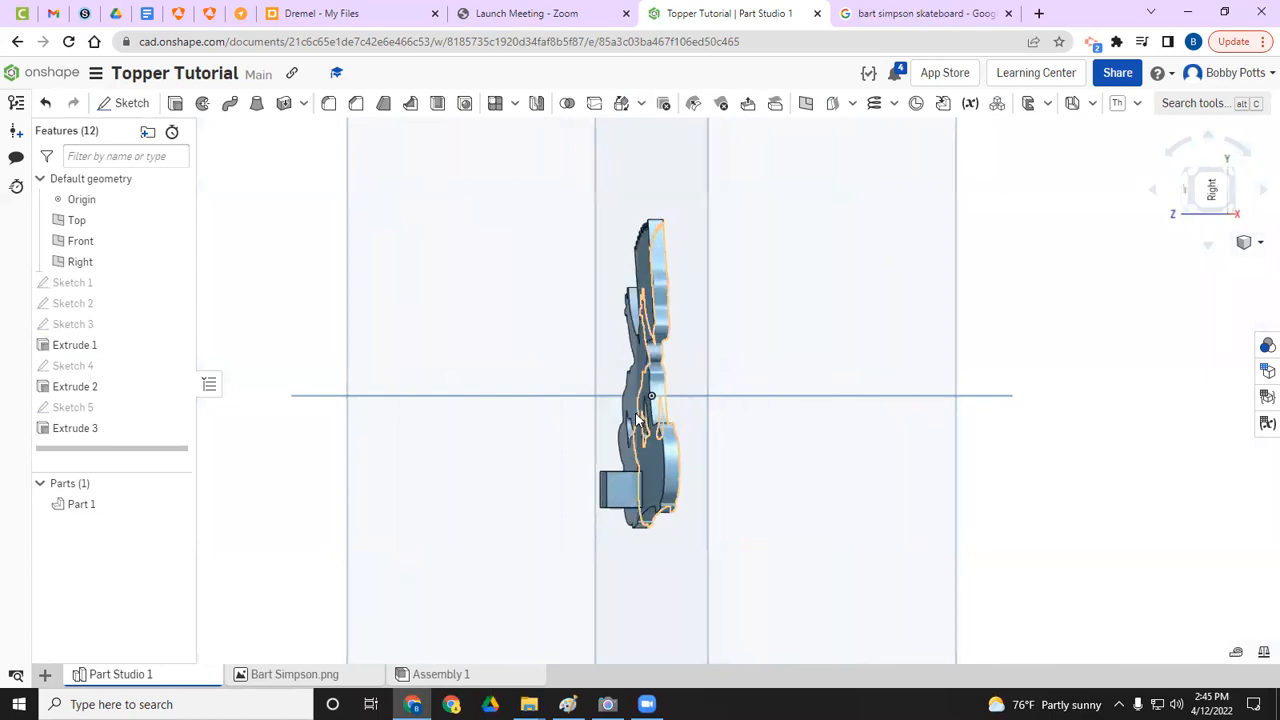
pyautogui.press('Right')
pyautogui.press('Right')
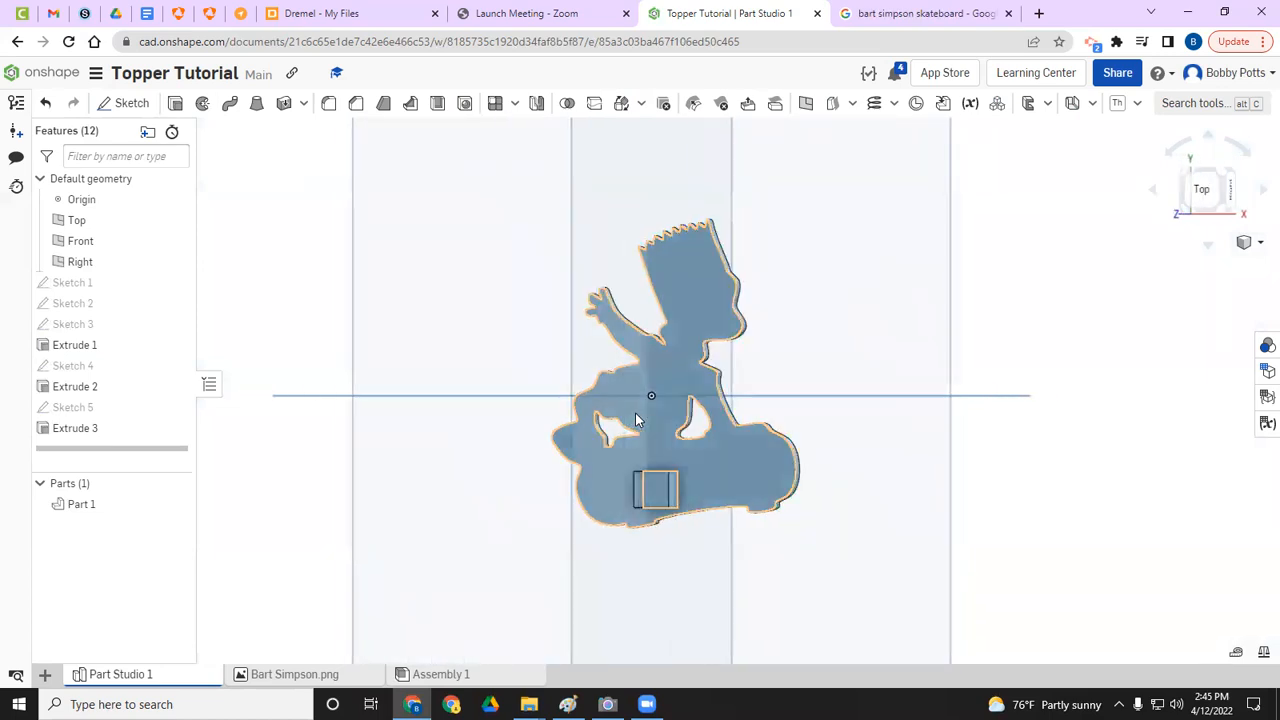